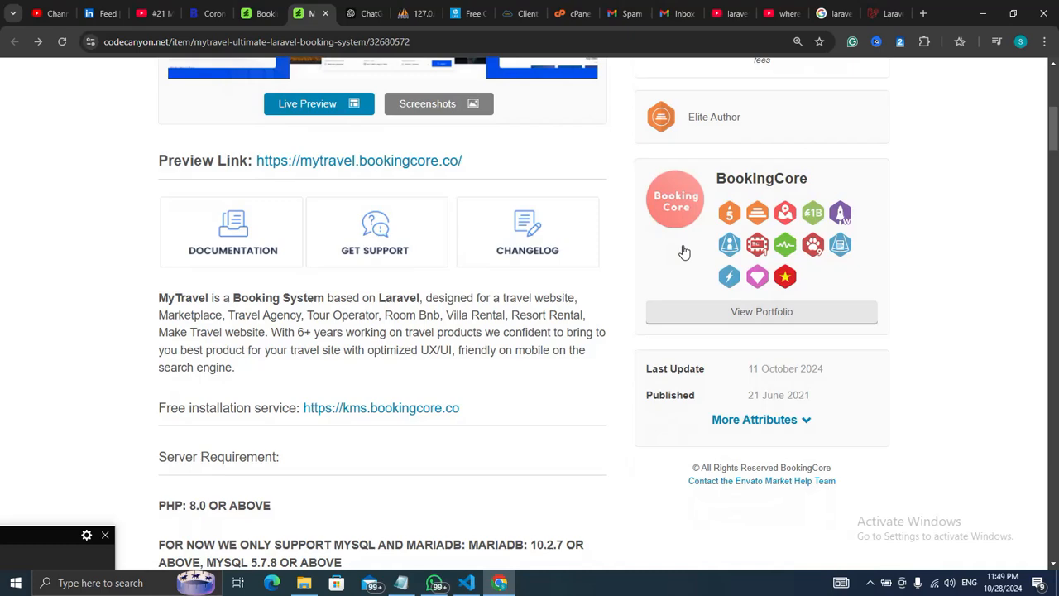
# Review the MyTravel item details and requirements on CodeCanyon, then open its live demo
pyautogui.scroll(-5, 684, 248)
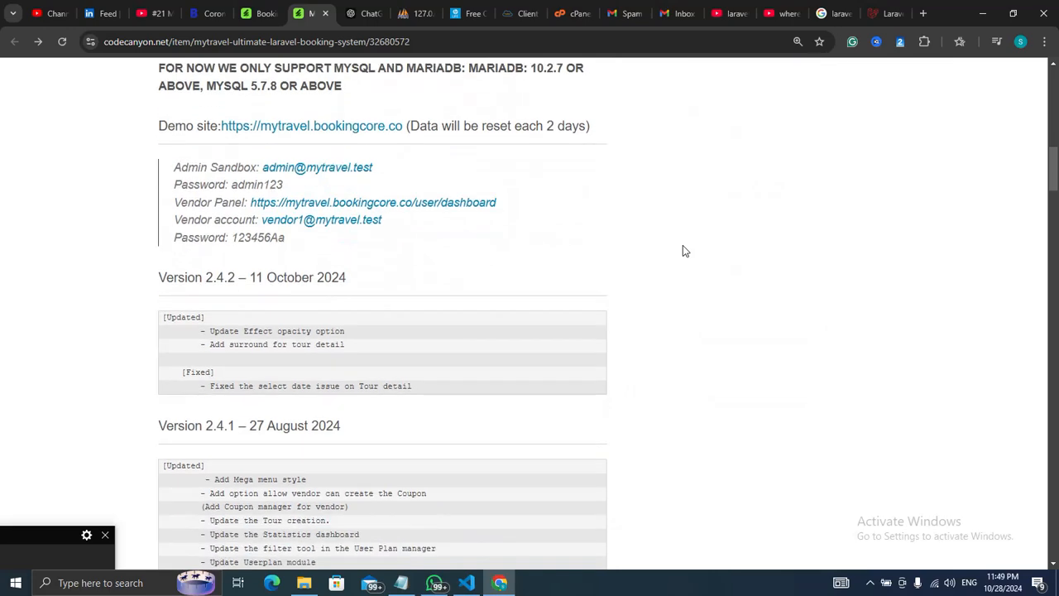
pyautogui.scroll(4, 683, 250)
pyautogui.scroll(7, 683, 245)
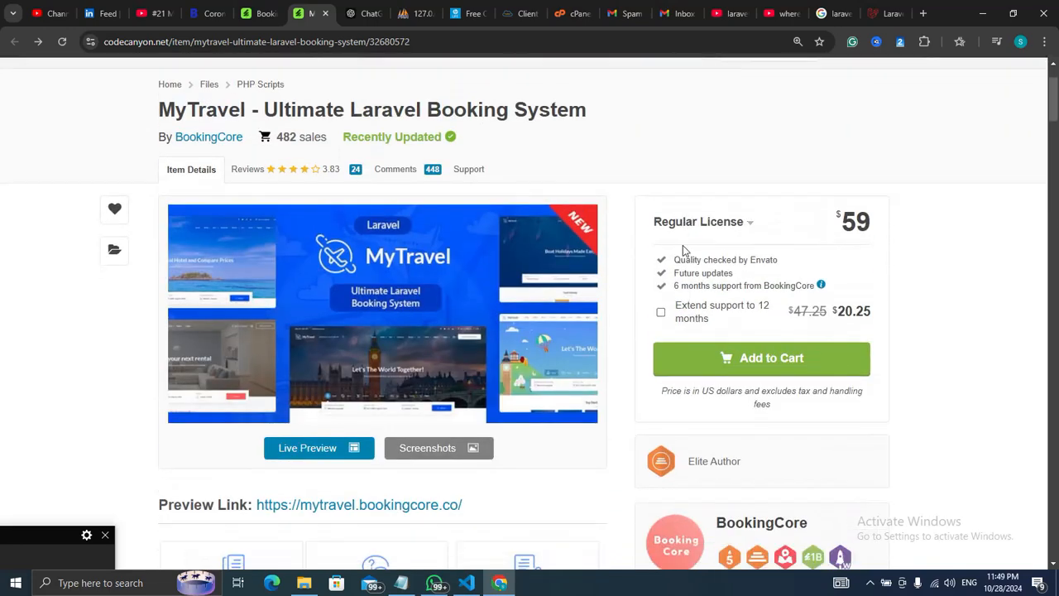
pyautogui.scroll(-2, 683, 249)
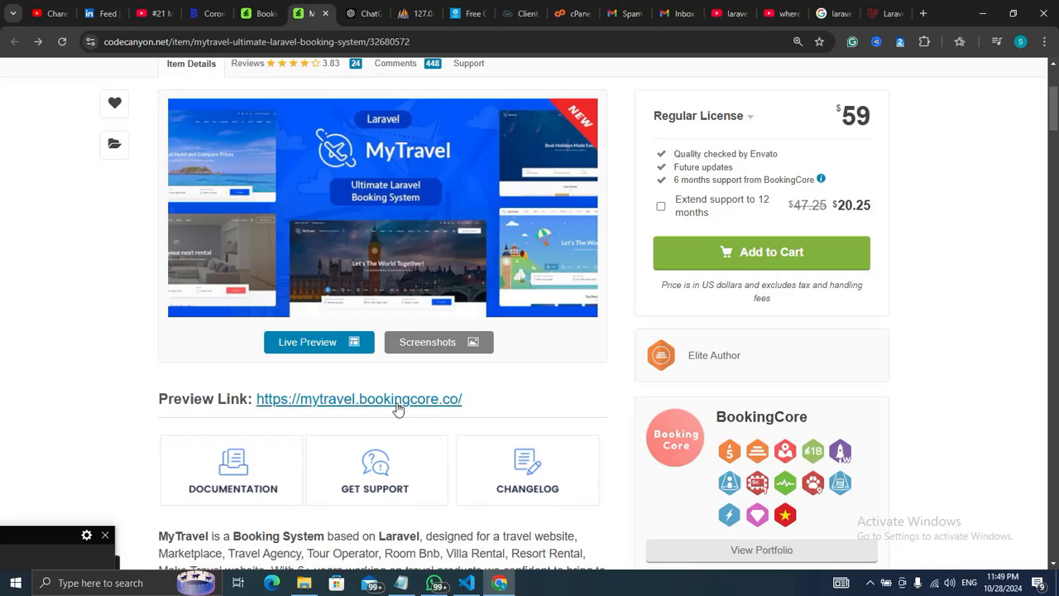
pyautogui.click(398, 402)
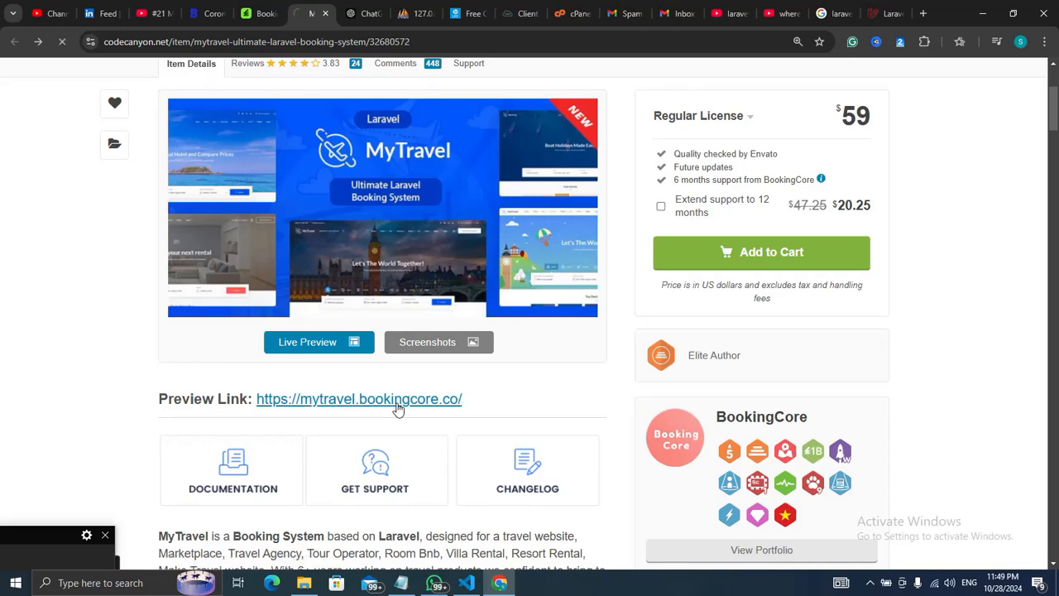
# Look over the MyTravel demo homepage, go back to the CodeCanyon item, then bring up cPanel Tools
pyautogui.click(11, 565)
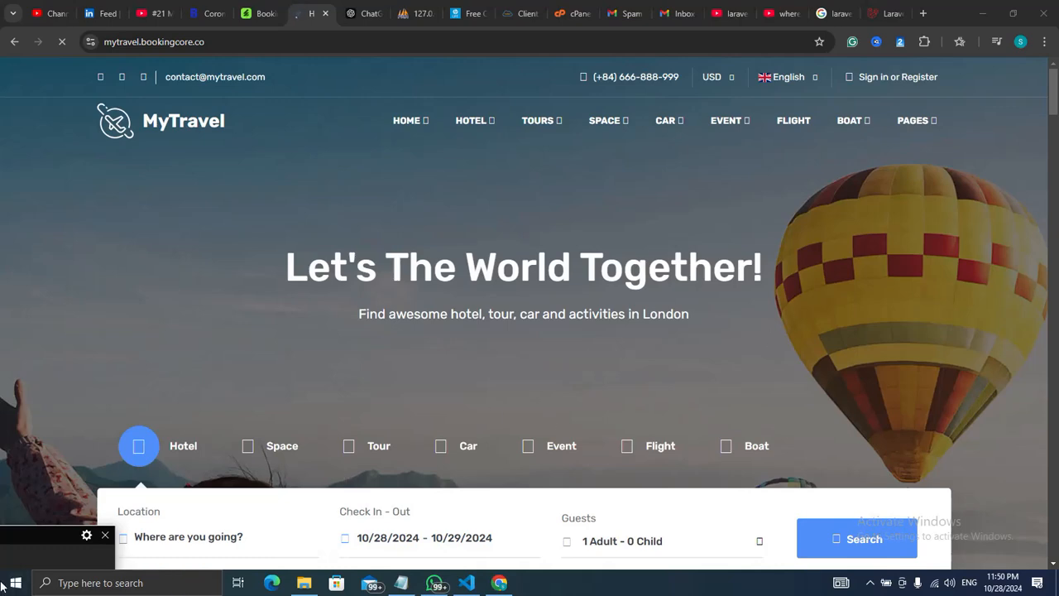
pyautogui.click(33, 556)
pyautogui.click(18, 585)
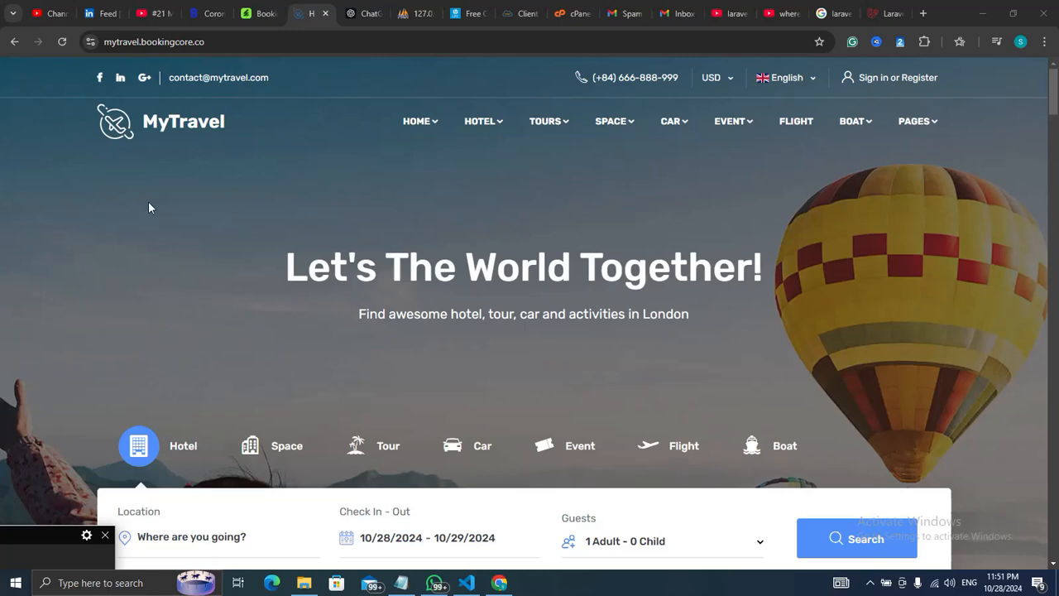
pyautogui.click(14, 41)
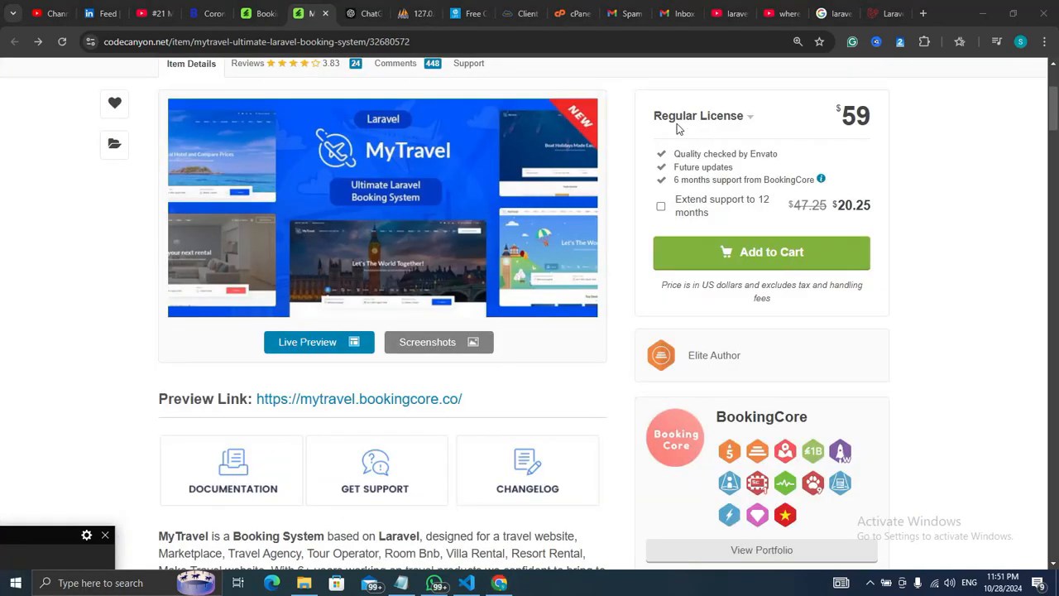
pyautogui.click(573, 13)
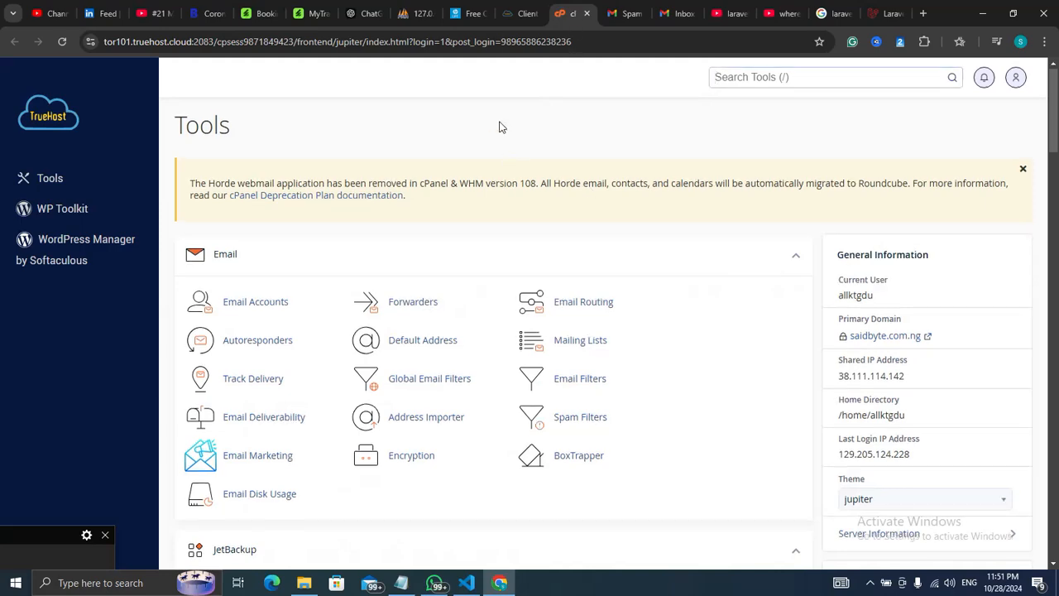
# Scroll down to the Files section and launch File Manager at the home directory
pyautogui.scroll(-3, 499, 125)
pyautogui.scroll(-7, 499, 124)
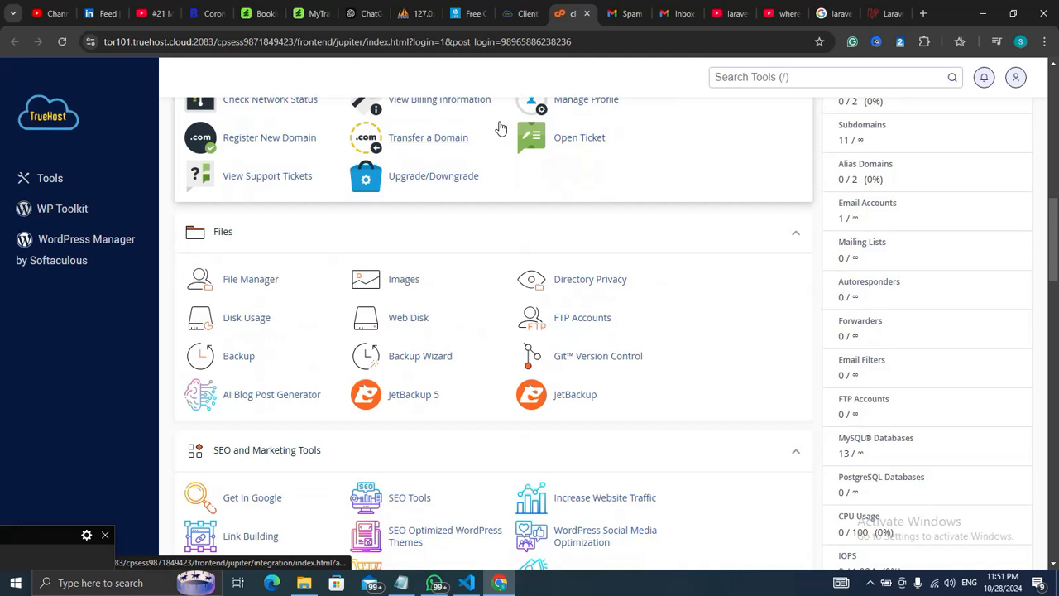
pyautogui.click(244, 281)
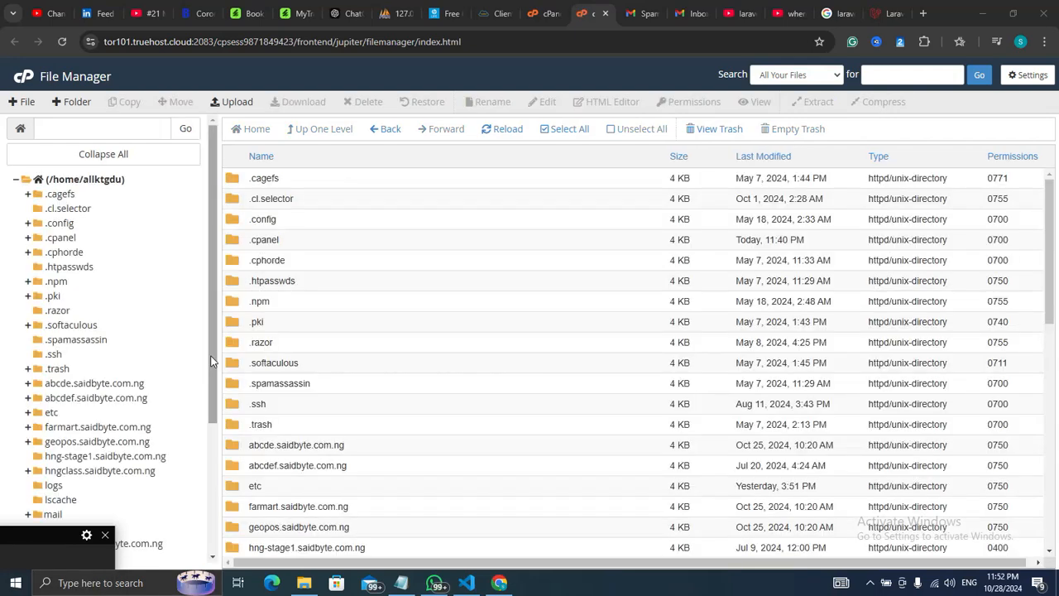
# Extract mytravel.2.4.0.zip into the test.saidbyte.com.ng folder
pyautogui.moveTo(211, 362); pyautogui.dragTo(209, 488)
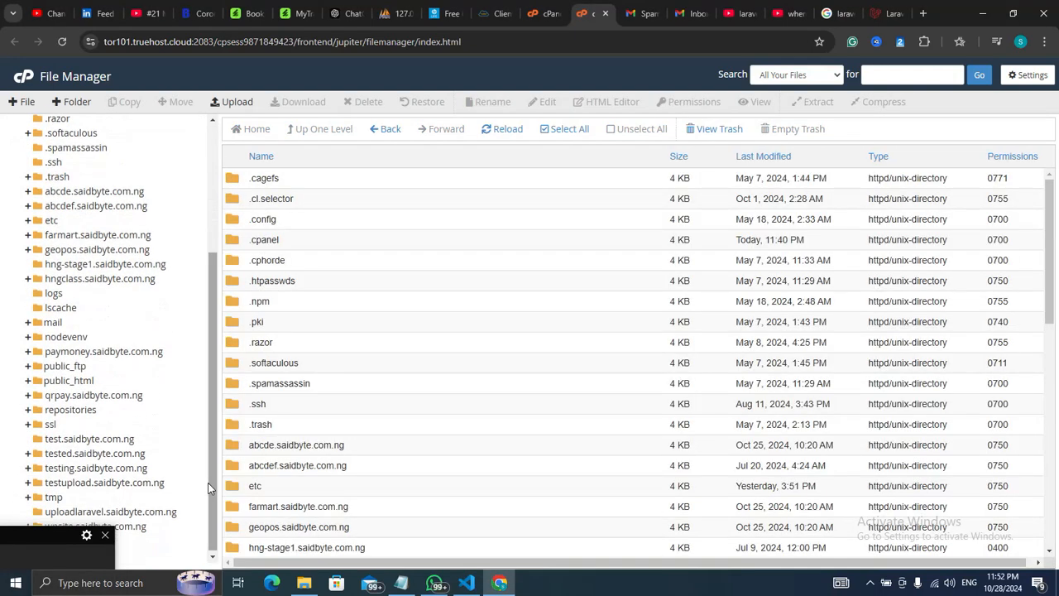
pyautogui.click(93, 438)
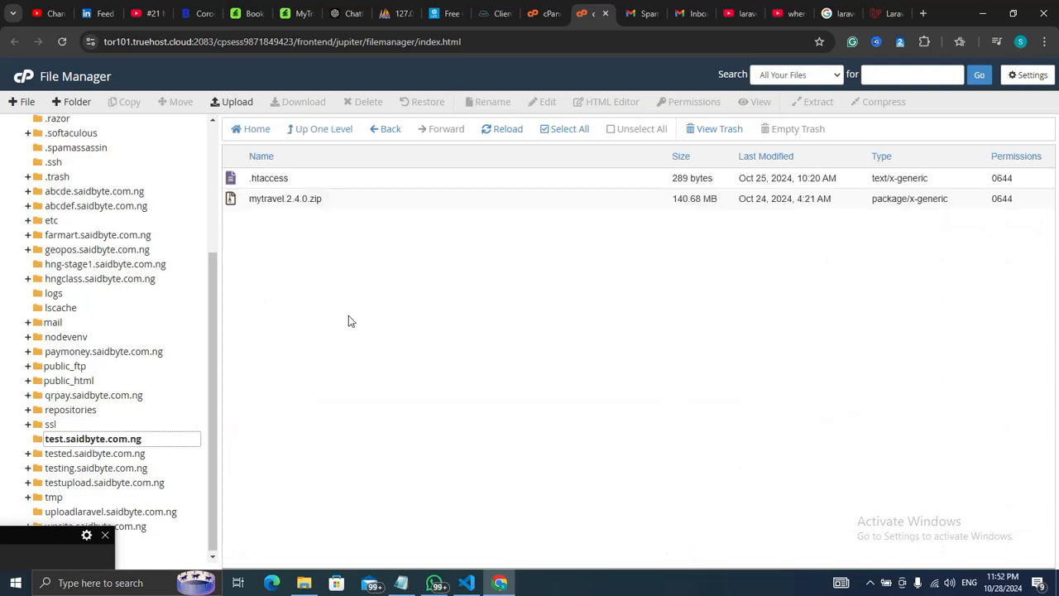
pyautogui.rightClick(231, 202)
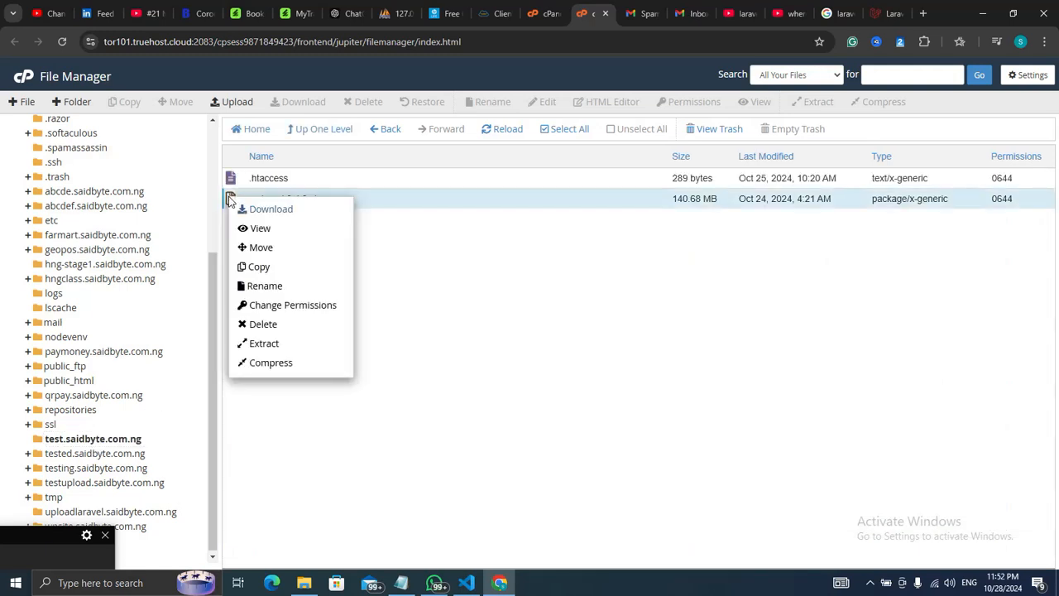
pyautogui.click(262, 345)
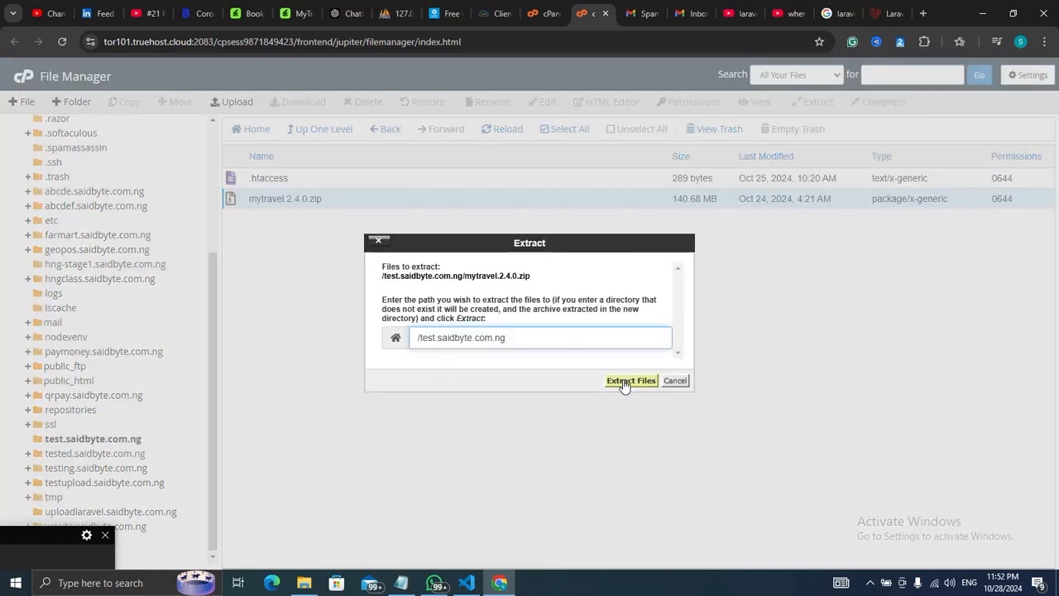
pyautogui.click(628, 382)
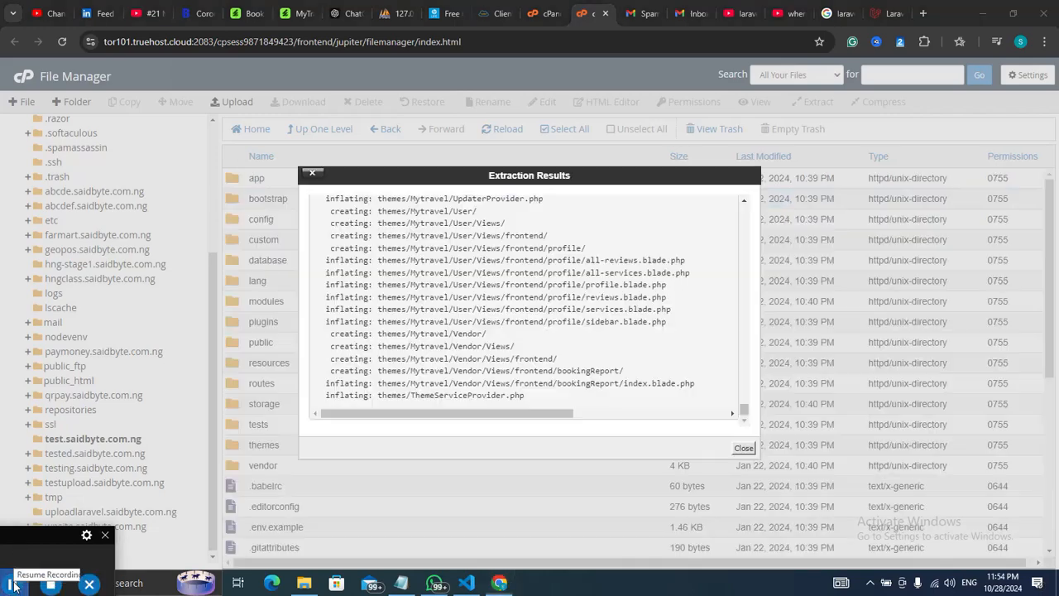
pyautogui.click(12, 585)
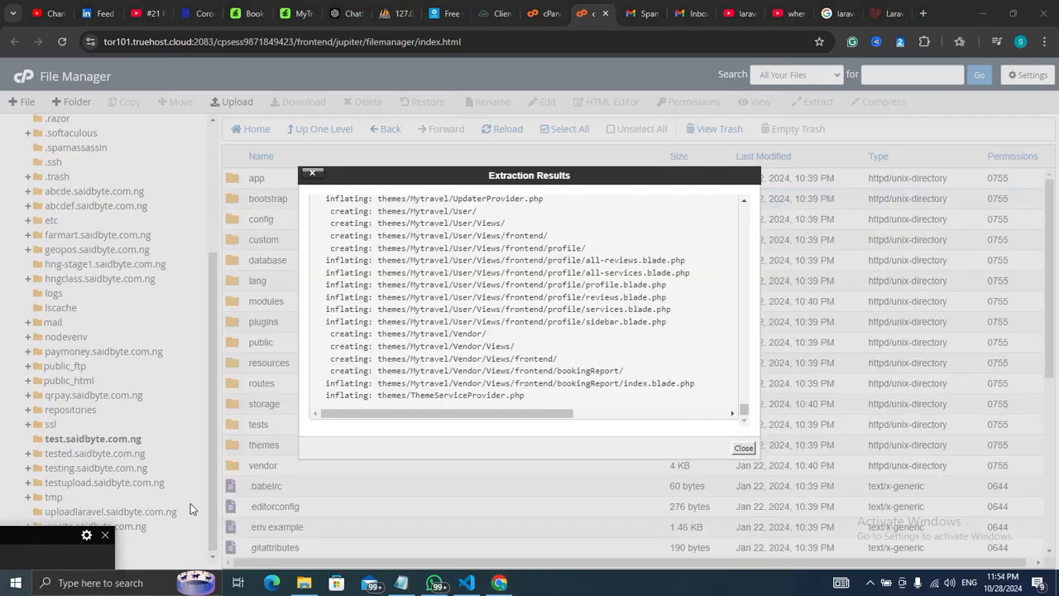
pyautogui.click(744, 448)
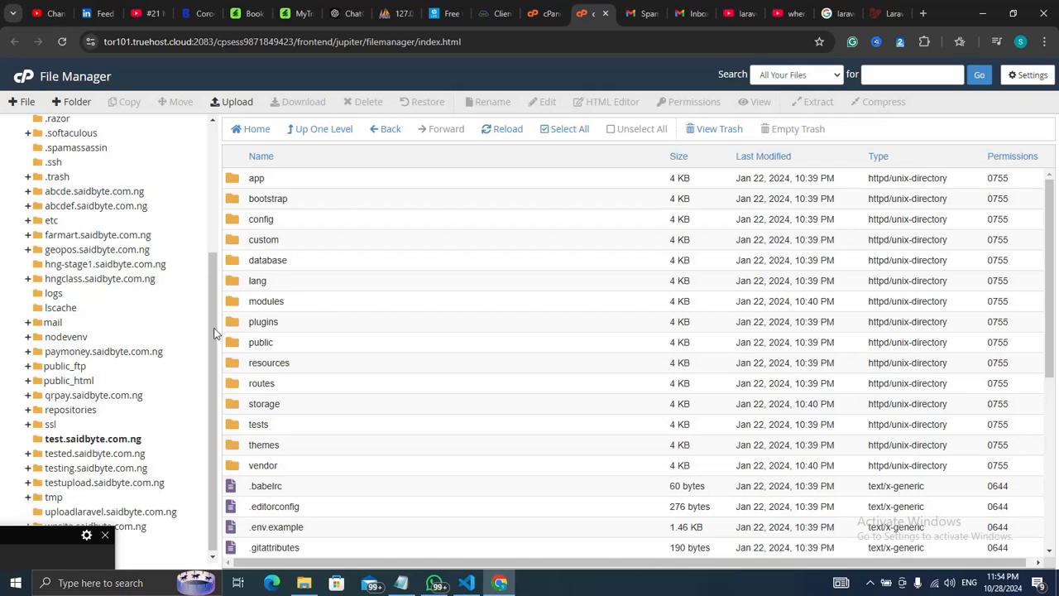
# Copy the test.saidbyte.com.ng folder path and enter it in a new browser tab
pyautogui.moveTo(213, 335); pyautogui.dragTo(214, 192)
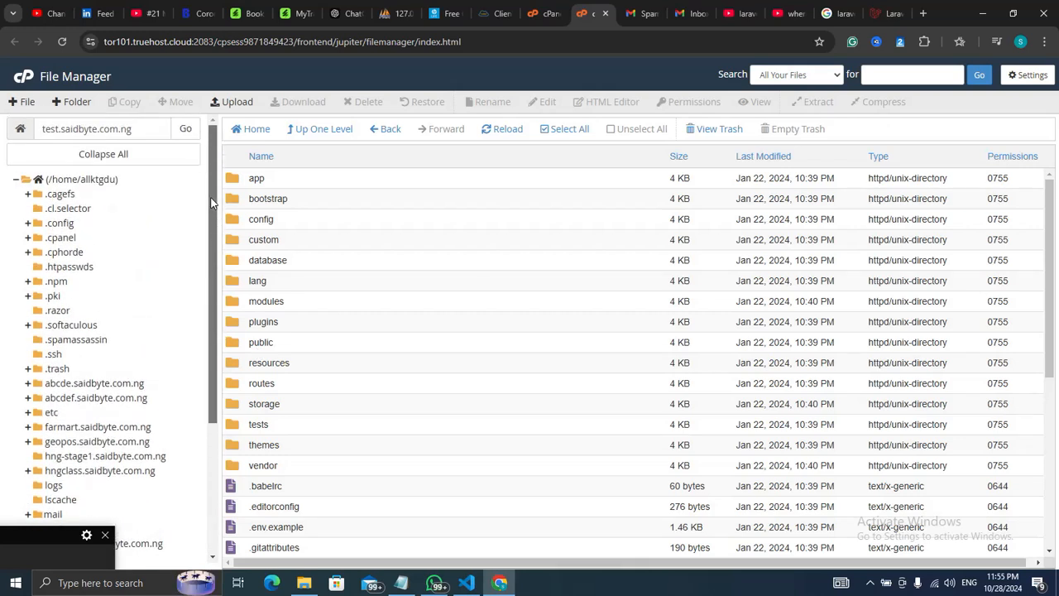
pyautogui.click(163, 127)
pyautogui.hotkey('ctrl', 'a')
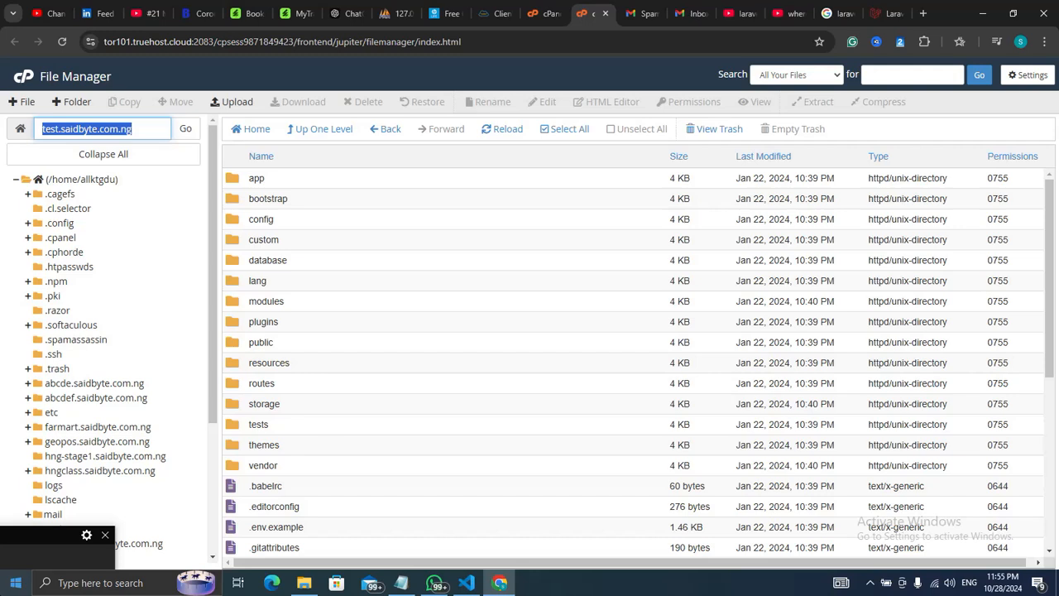
pyautogui.click(26, 554)
pyautogui.click(13, 585)
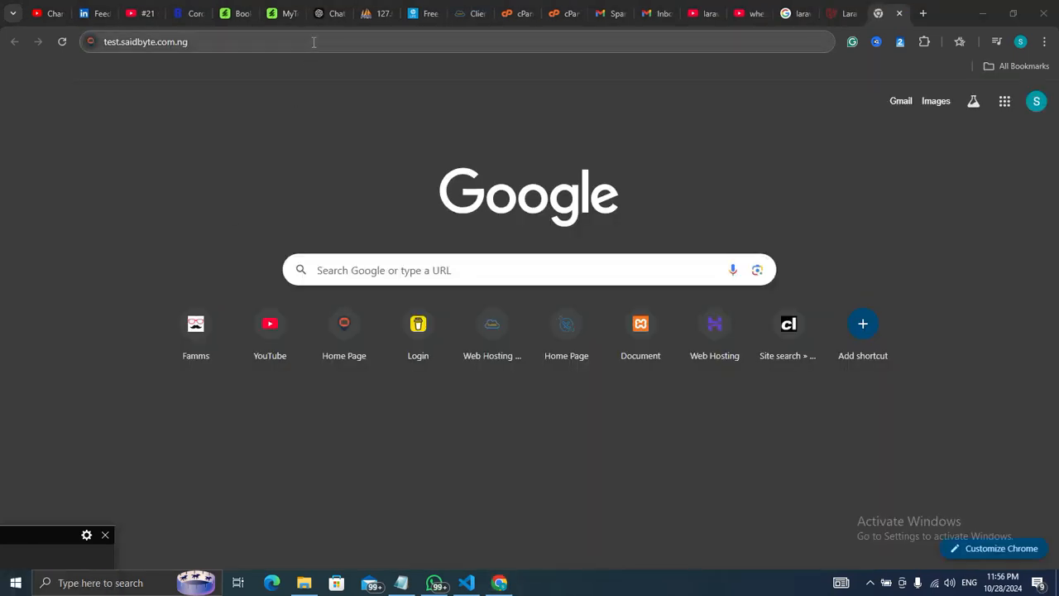
# Load test.saidbyte.com.ng, pass the server requirements check, and proceed to folder permissions
pyautogui.click(314, 42)
pyautogui.press('Return')
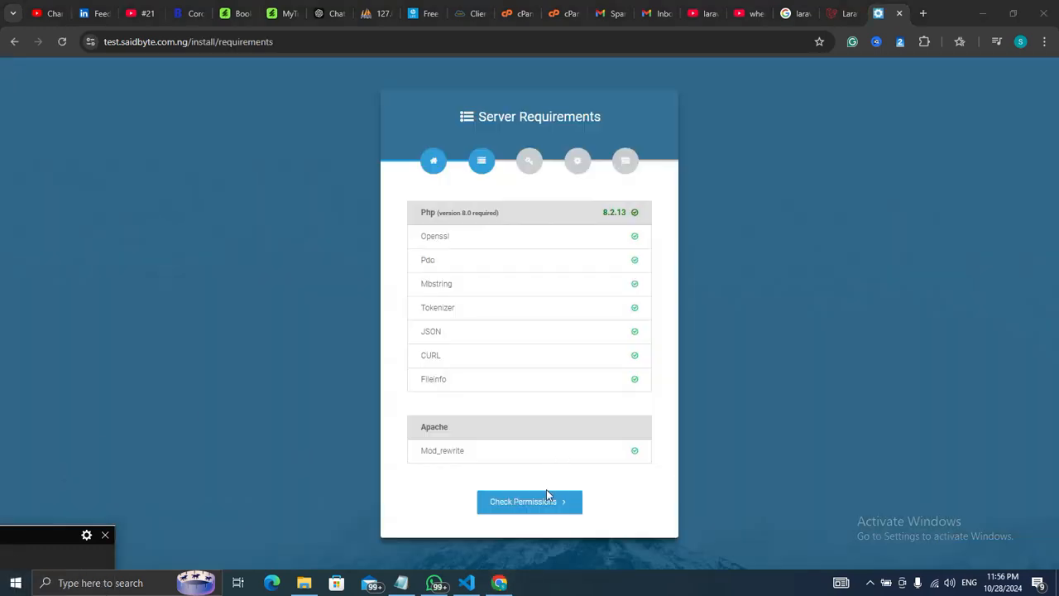
pyautogui.click(543, 508)
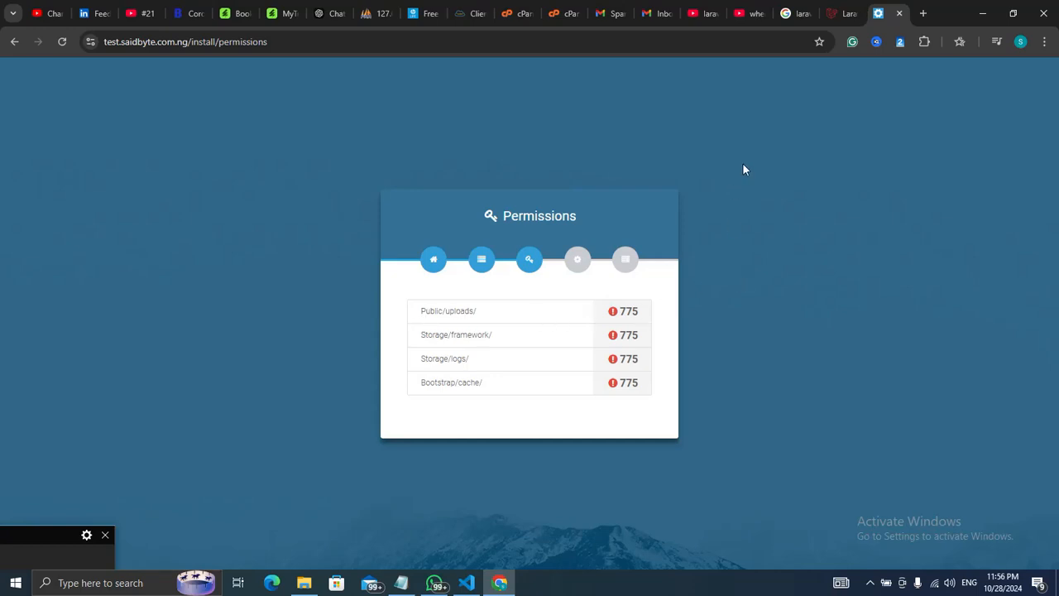
# Set public/uploads to 0775 permissions and compare against the installer's required permissions
pyautogui.click(558, 15)
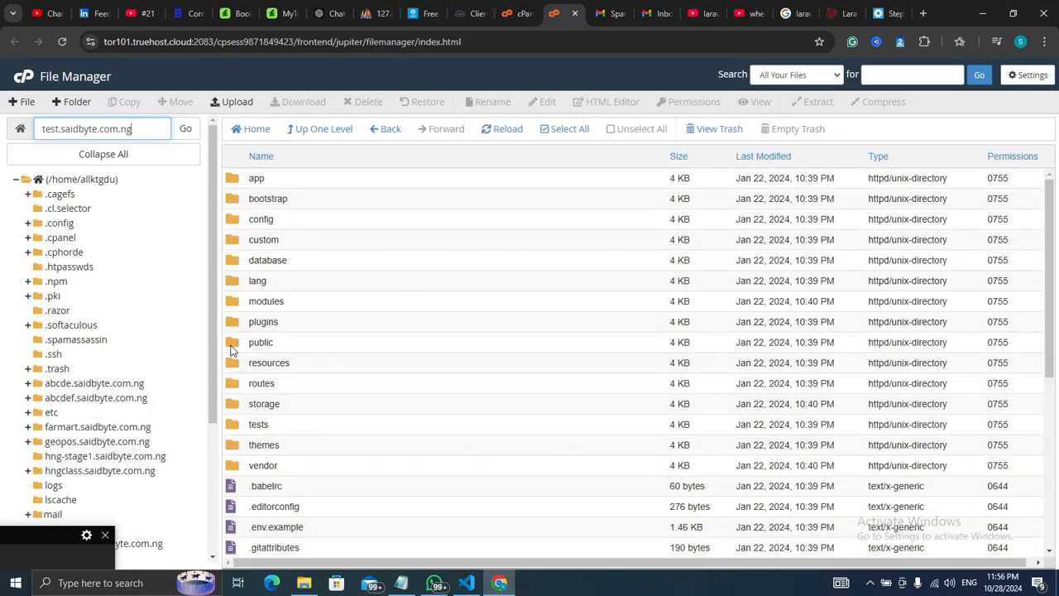
pyautogui.doubleClick(231, 349)
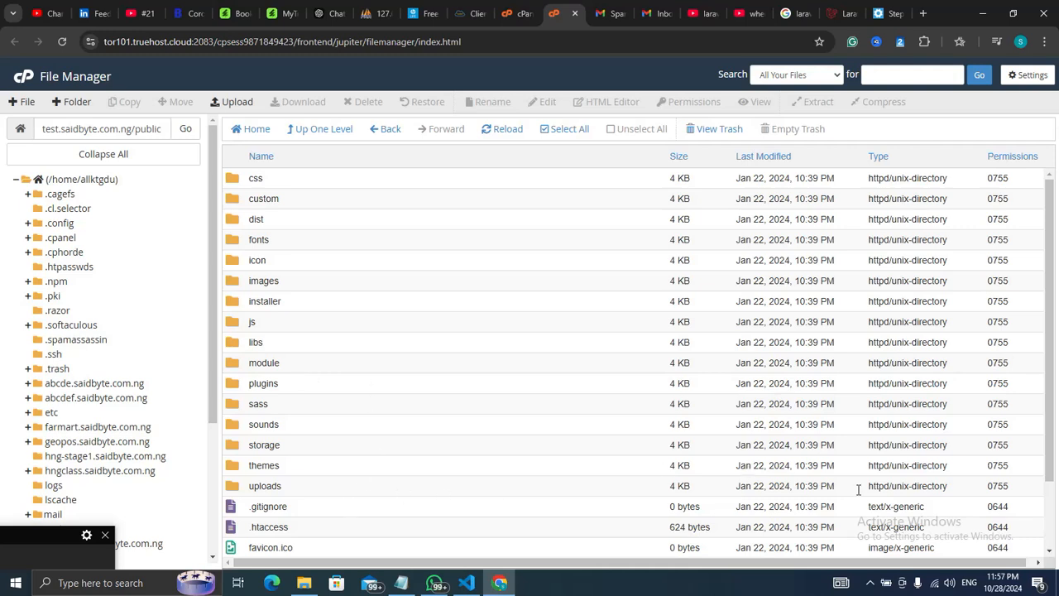
pyautogui.doubleClick(999, 486)
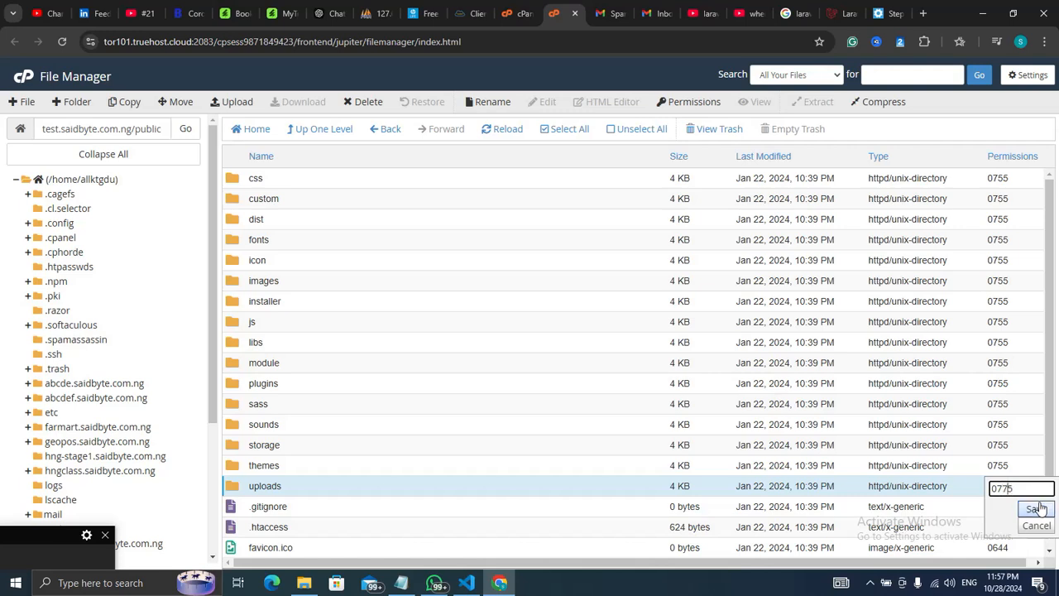
pyautogui.click(1036, 508)
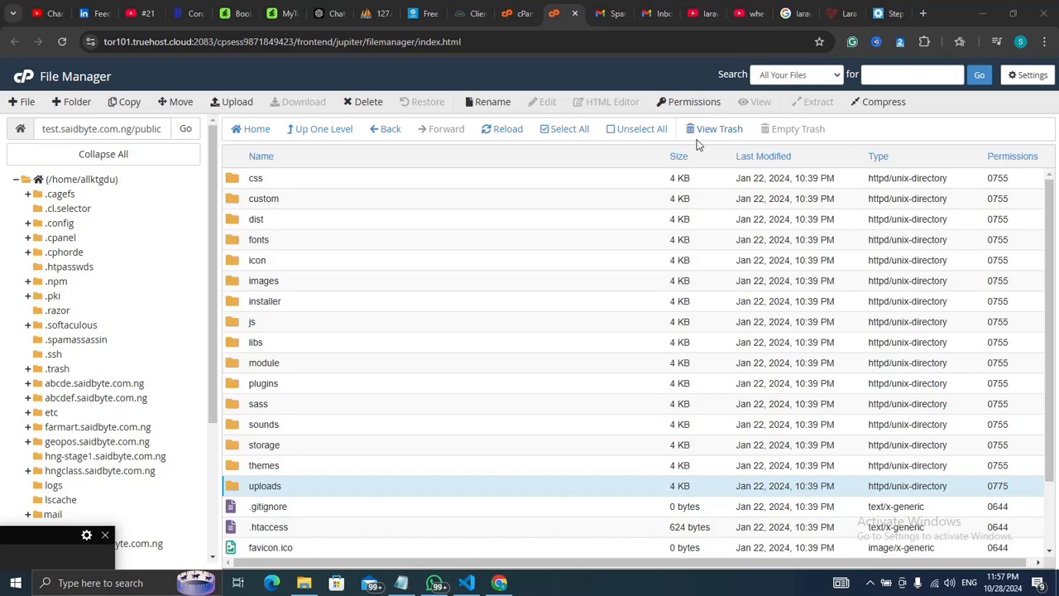
pyautogui.click(892, 10)
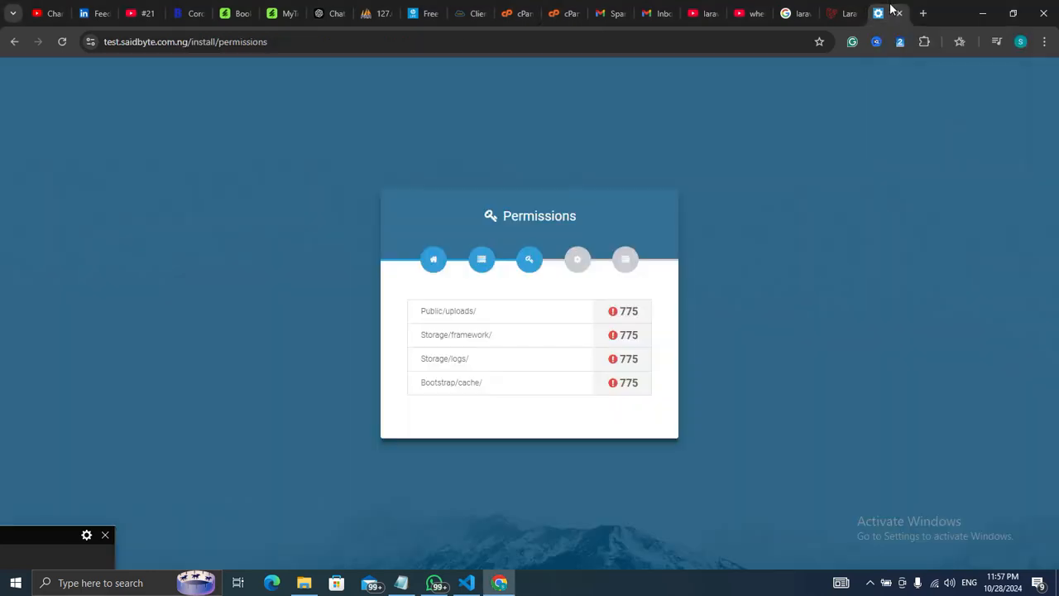
pyautogui.click(559, 14)
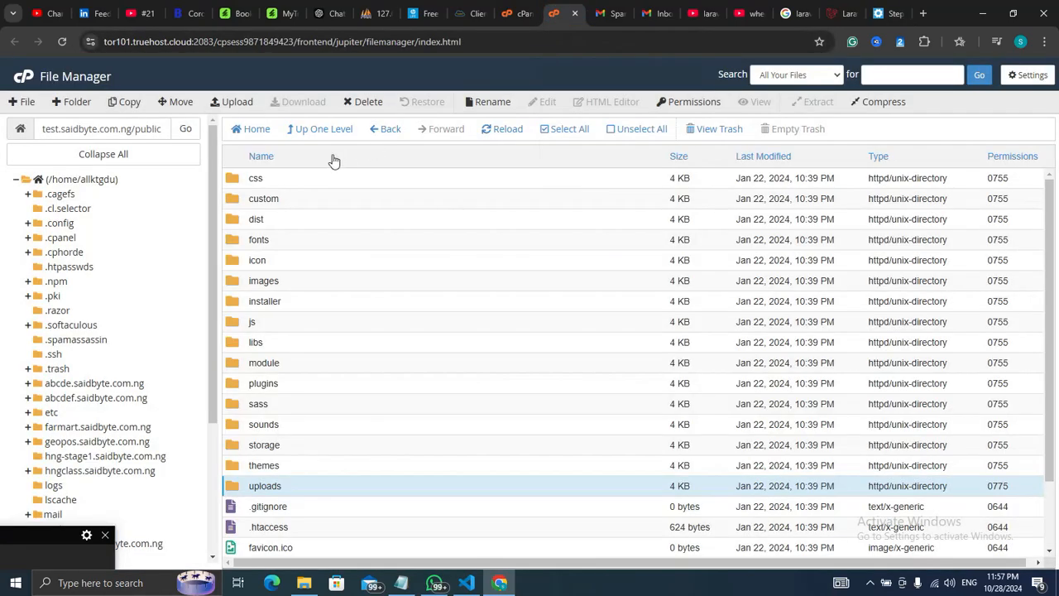
# Set storage/framework to 0775 and start editing the storage/logs permissions
pyautogui.click(321, 131)
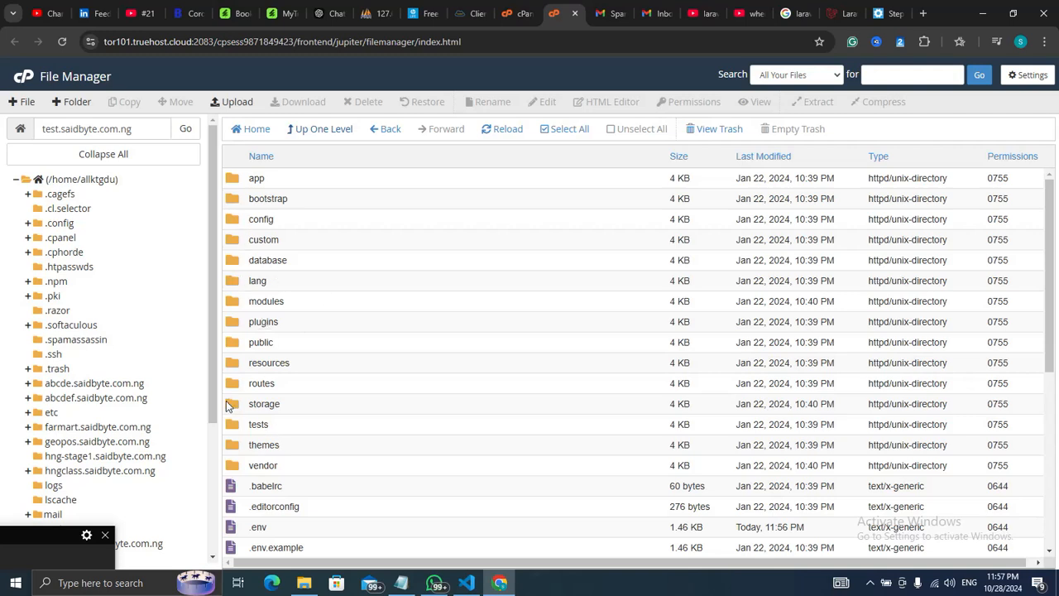
pyautogui.doubleClick(235, 406)
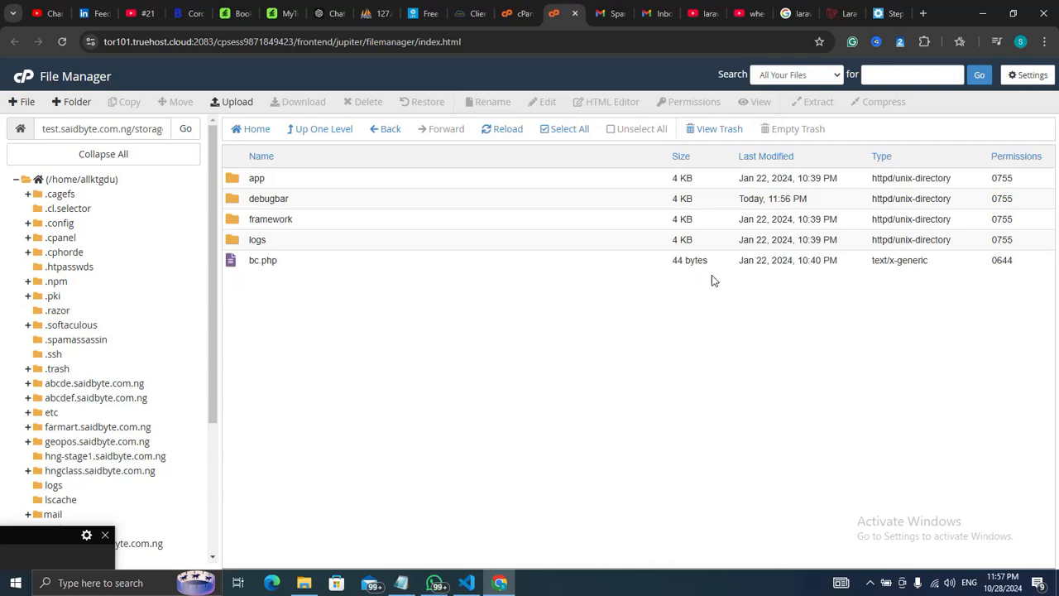
pyautogui.click(1010, 224)
pyautogui.click(1013, 221)
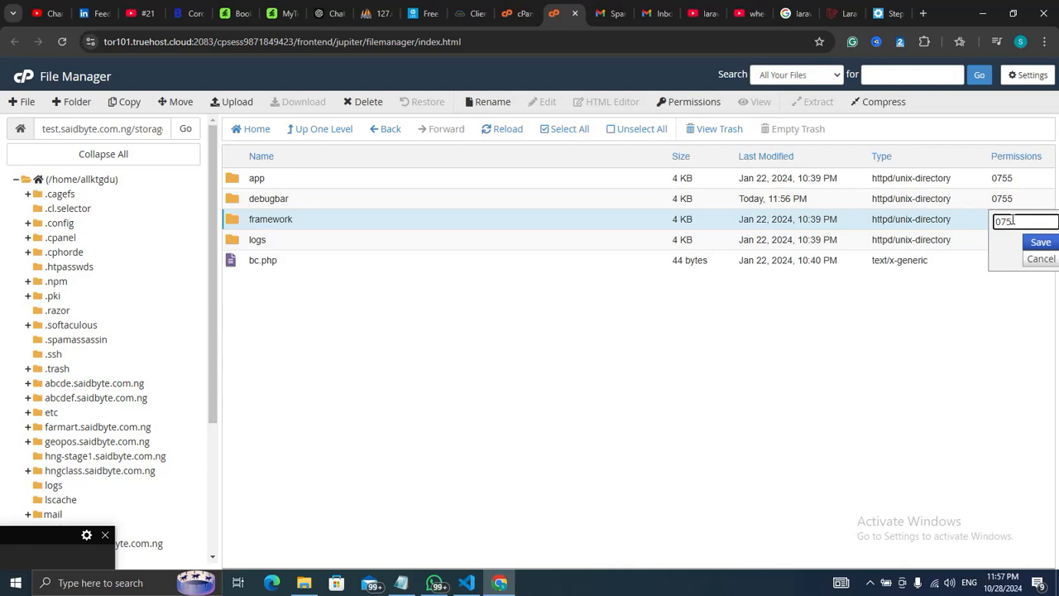
pyautogui.click(1041, 243)
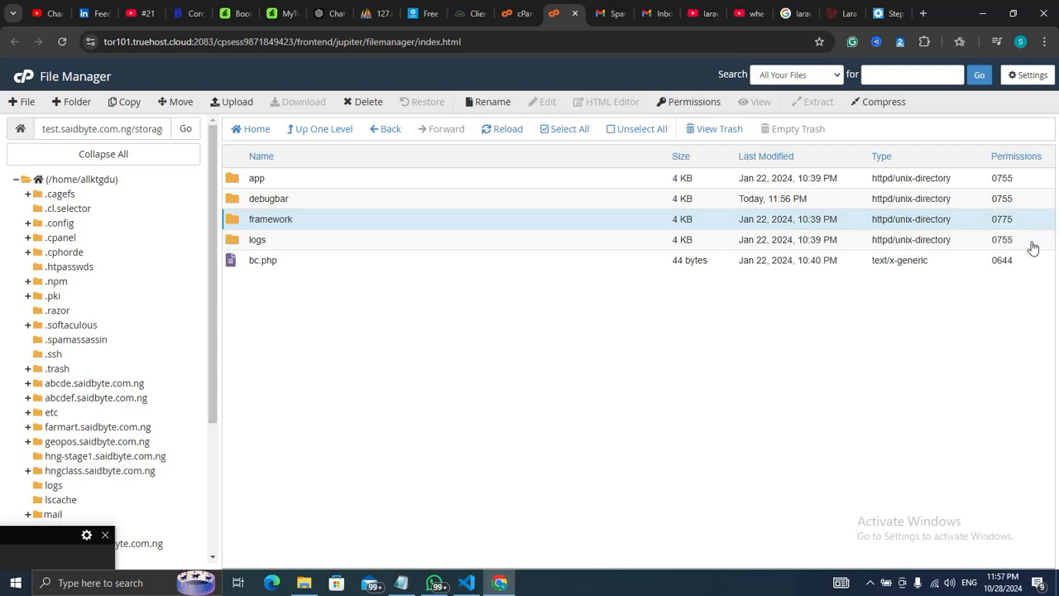
pyautogui.click(1009, 242)
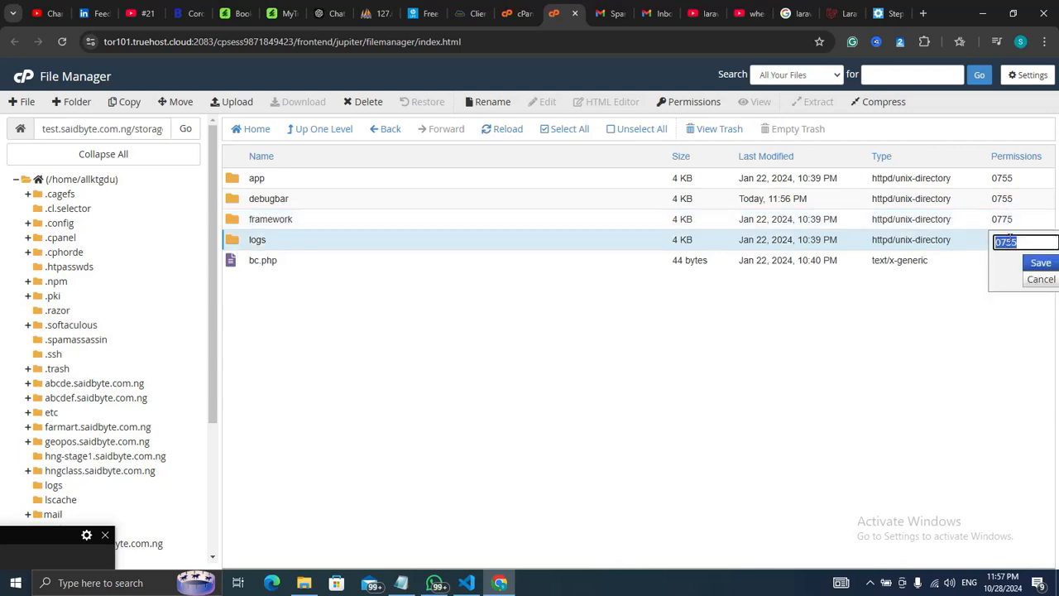
pyautogui.click(1013, 242)
# Save 0775 on storage/logs and recheck the installer's permissions page
pyautogui.click(1040, 263)
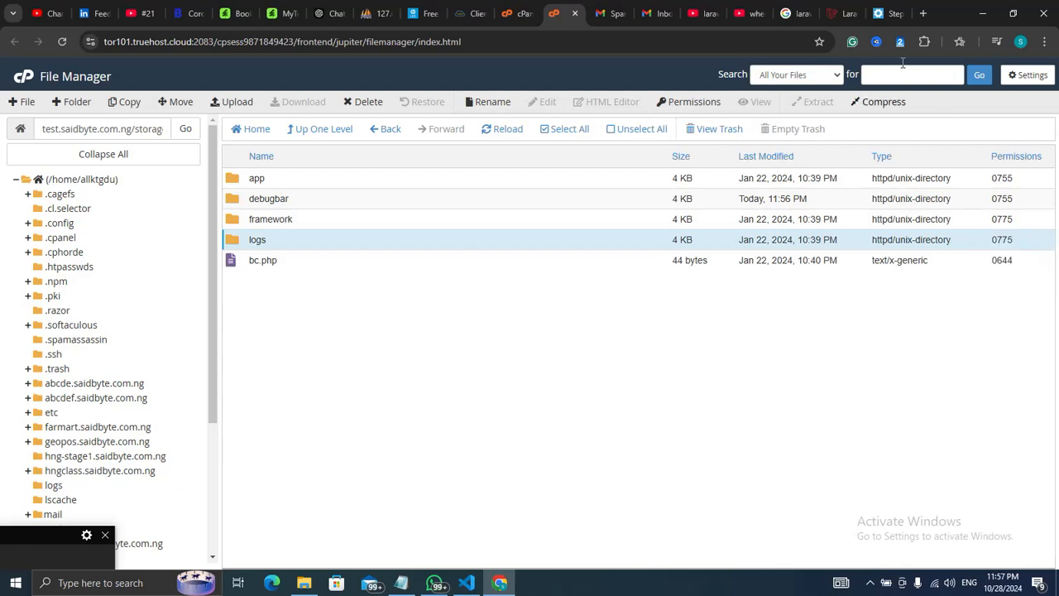
pyautogui.click(878, 15)
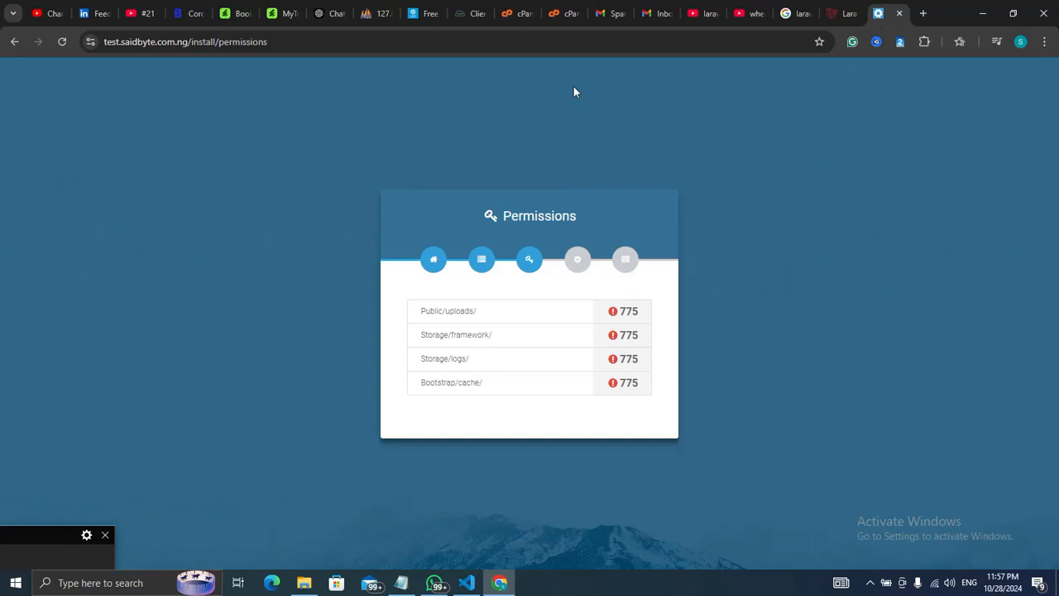
pyautogui.click(568, 13)
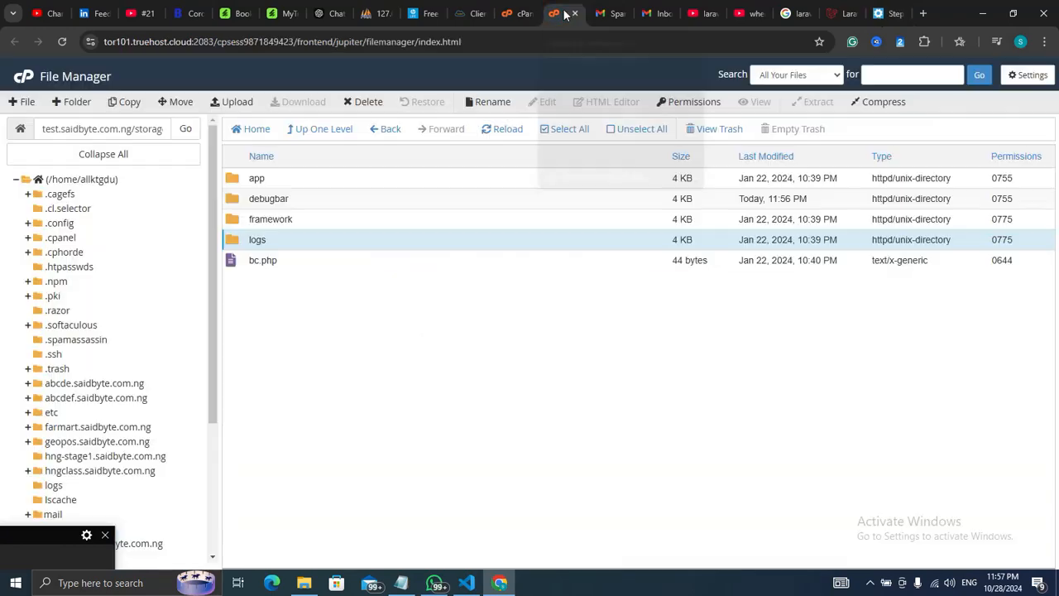
# Set bootstrap/cache to 0775 and return to the installer's permissions page
pyautogui.click(334, 134)
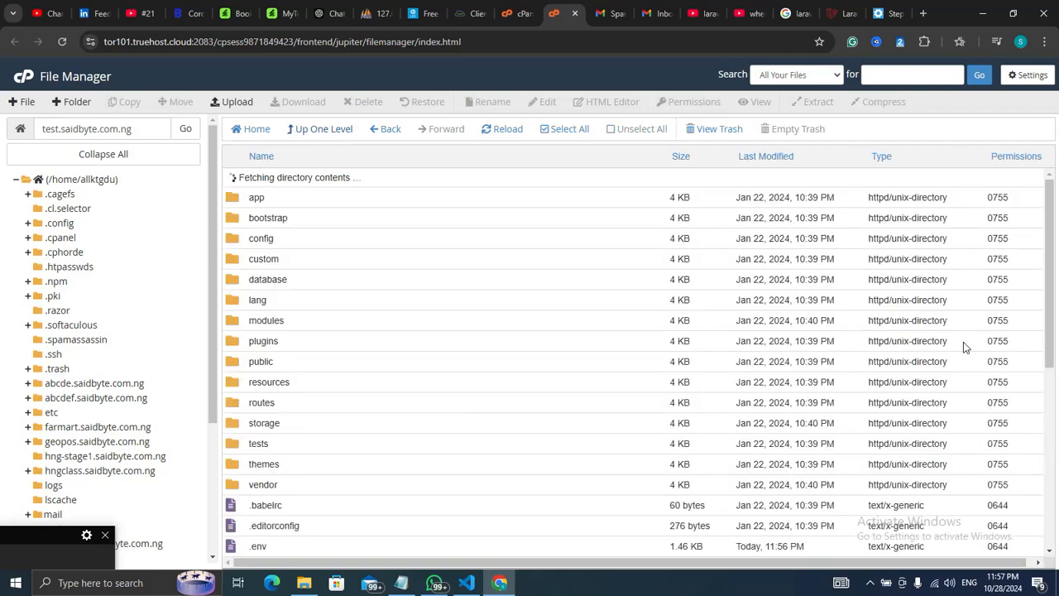
pyautogui.moveTo(1051, 278); pyautogui.dragTo(1048, 282)
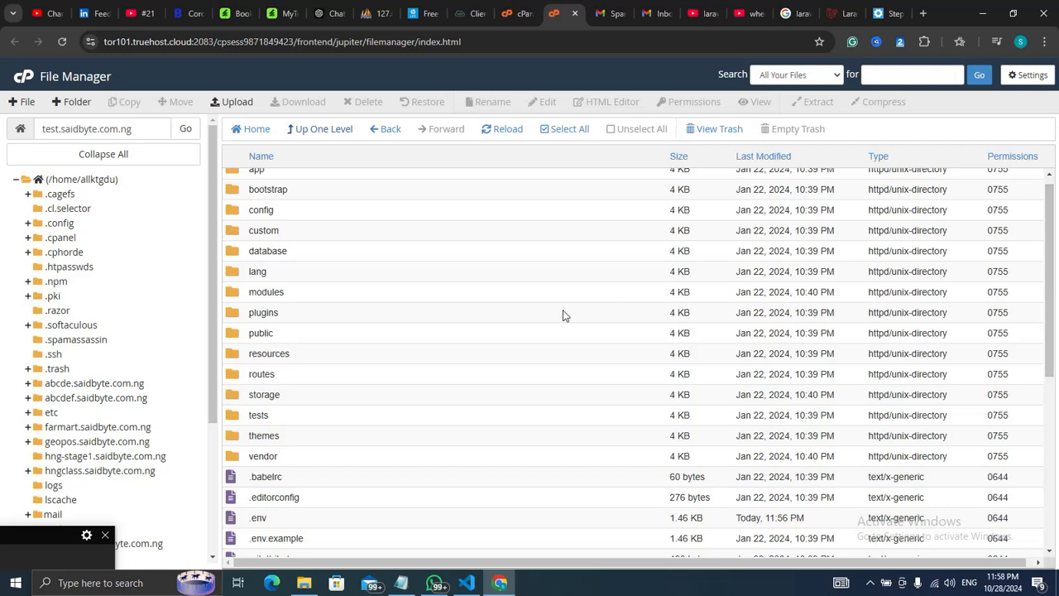
pyautogui.doubleClick(235, 192)
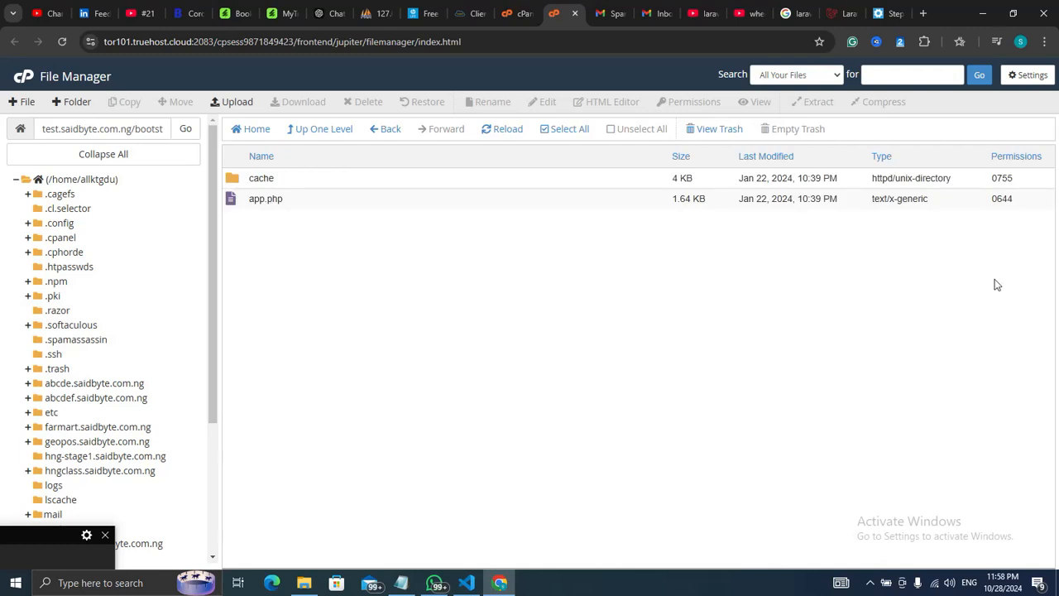
pyautogui.click(1002, 179)
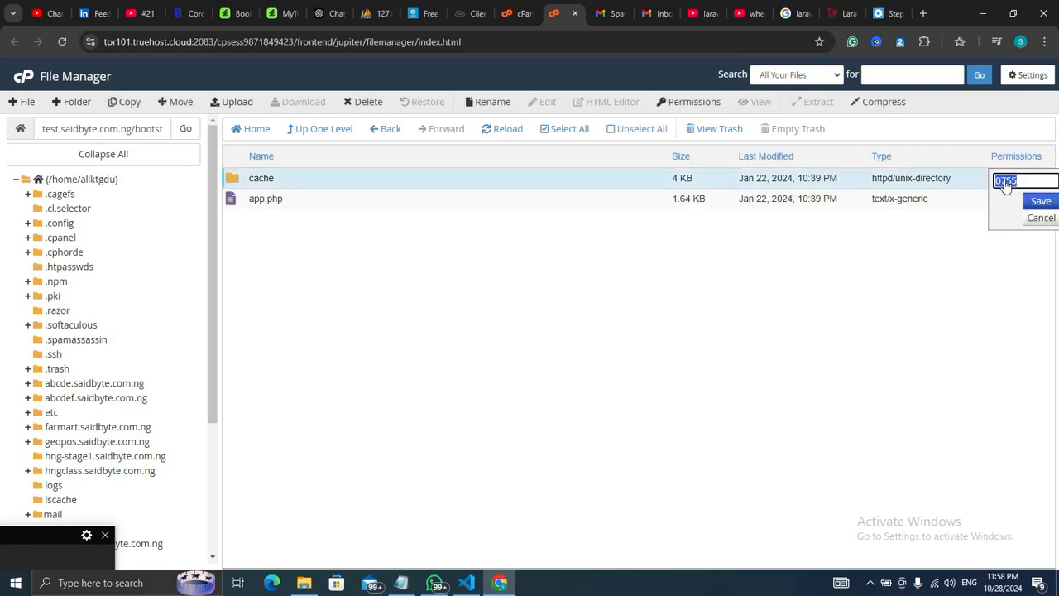
pyautogui.click(1014, 181)
pyautogui.press('BackSpace')
pyautogui.press('BackSpace')
pyautogui.write('75')
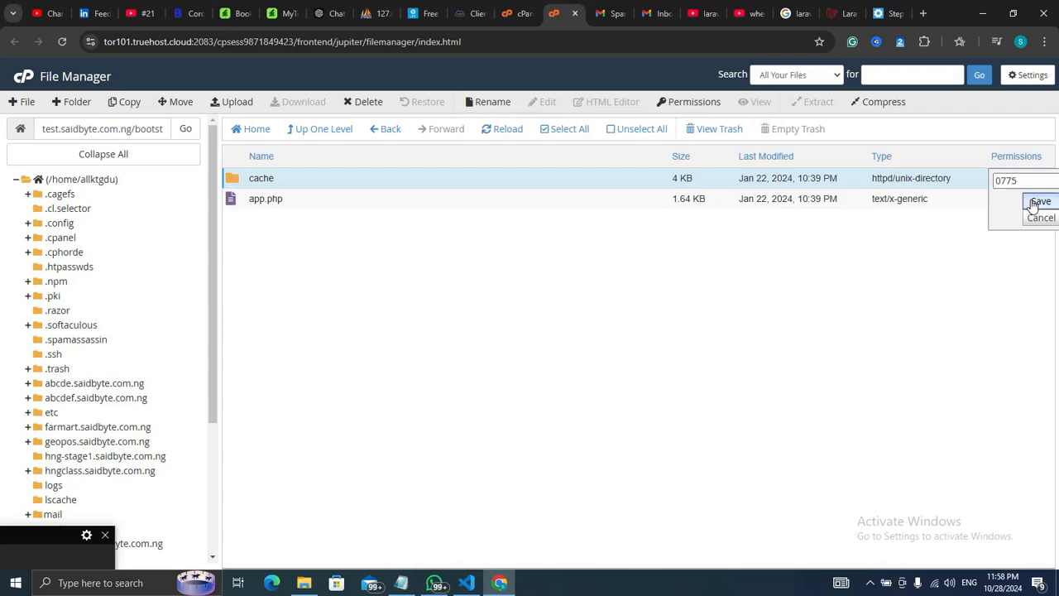
pyautogui.click(1036, 201)
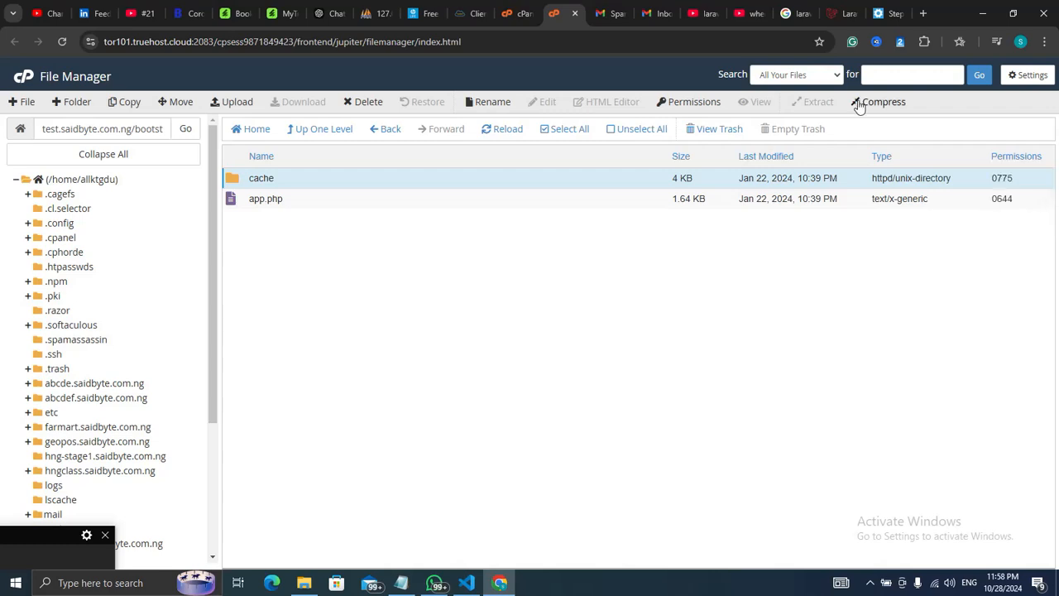
pyautogui.click(892, 14)
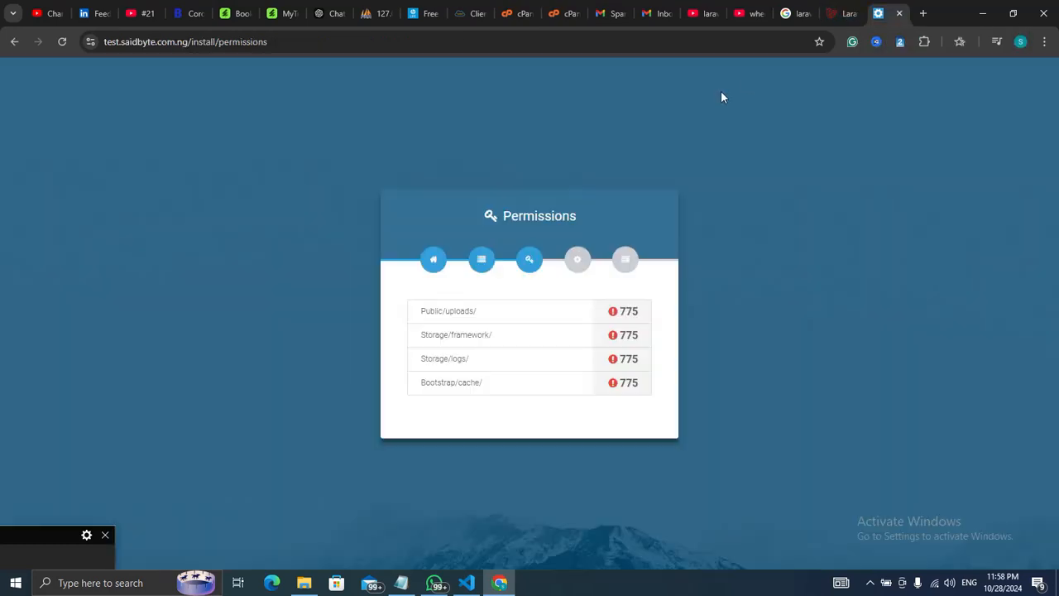
# Rerun the permission check so all four folders pass, then continue to environment configuration
pyautogui.press('F5')
pyautogui.moveTo(17, 580)
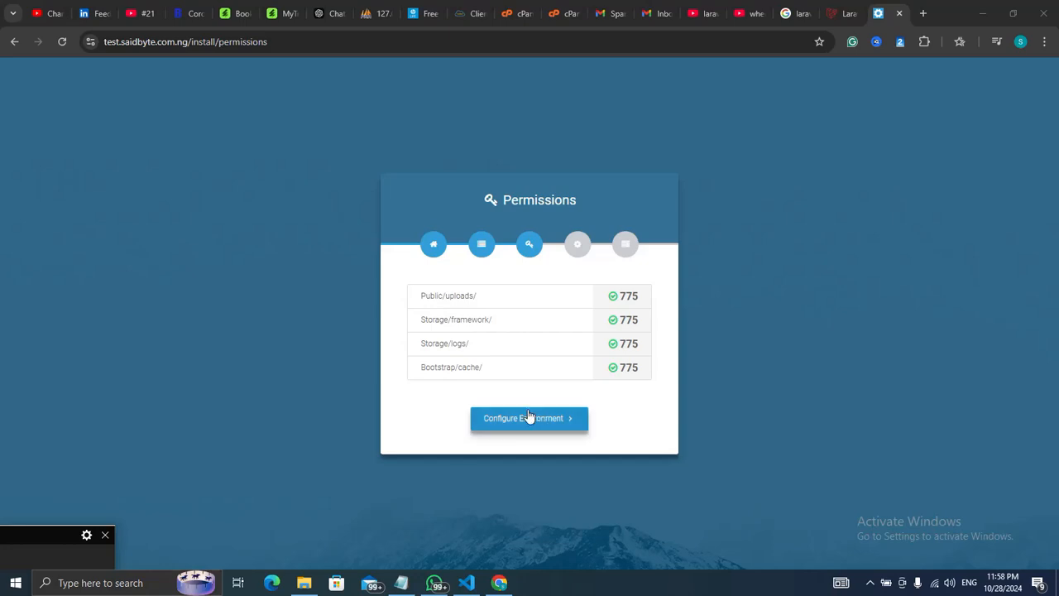
pyautogui.click(526, 421)
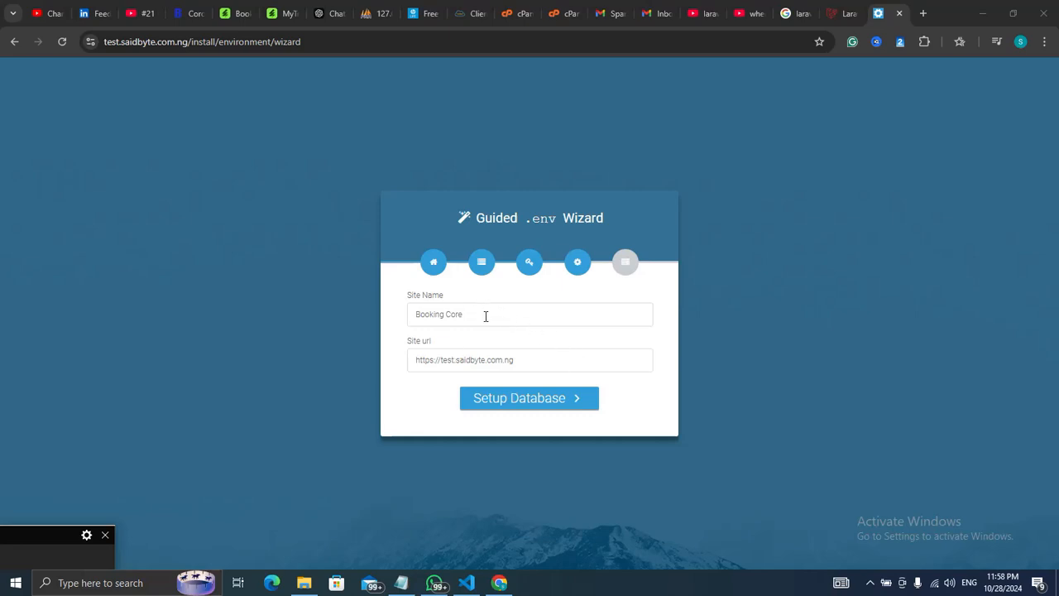
# Replace the Booking Core site name with MyTravel and proceed to database setup
pyautogui.click(486, 316)
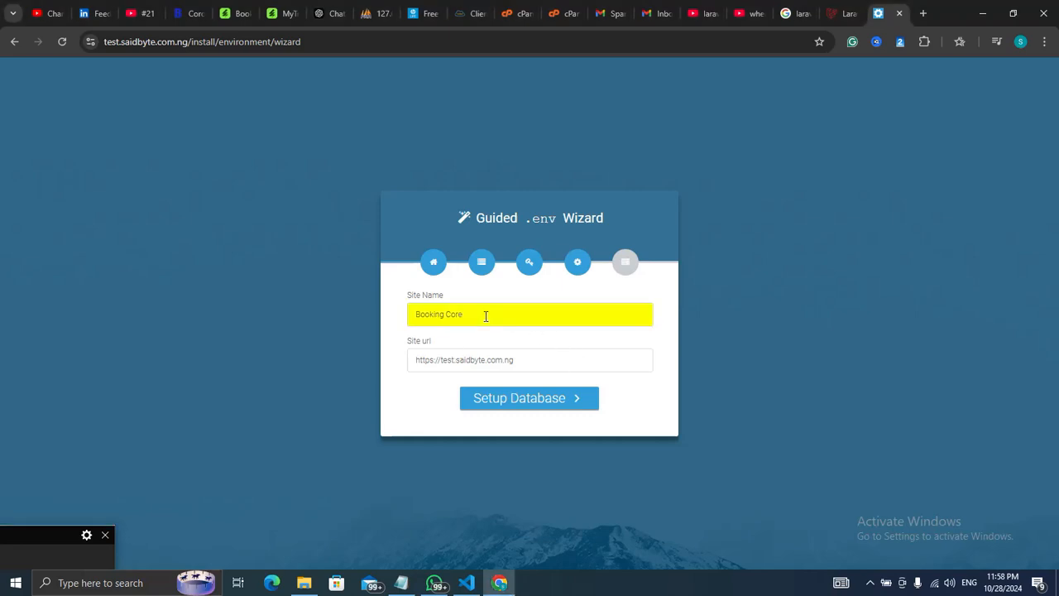
pyautogui.press('BackSpace')
pyautogui.press('BackSpace')
pyautogui.press('BackSpace')
pyautogui.press('BackSpace')
pyautogui.press('BackSpace')
pyautogui.press('BackSpace')
pyautogui.press('BackSpace')
pyautogui.press('BackSpace')
pyautogui.press('BackSpace')
pyautogui.press('BackSpace')
pyautogui.press('BackSpace')
pyautogui.press('BackSpace')
pyautogui.write('My')
pyautogui.click(563, 400)
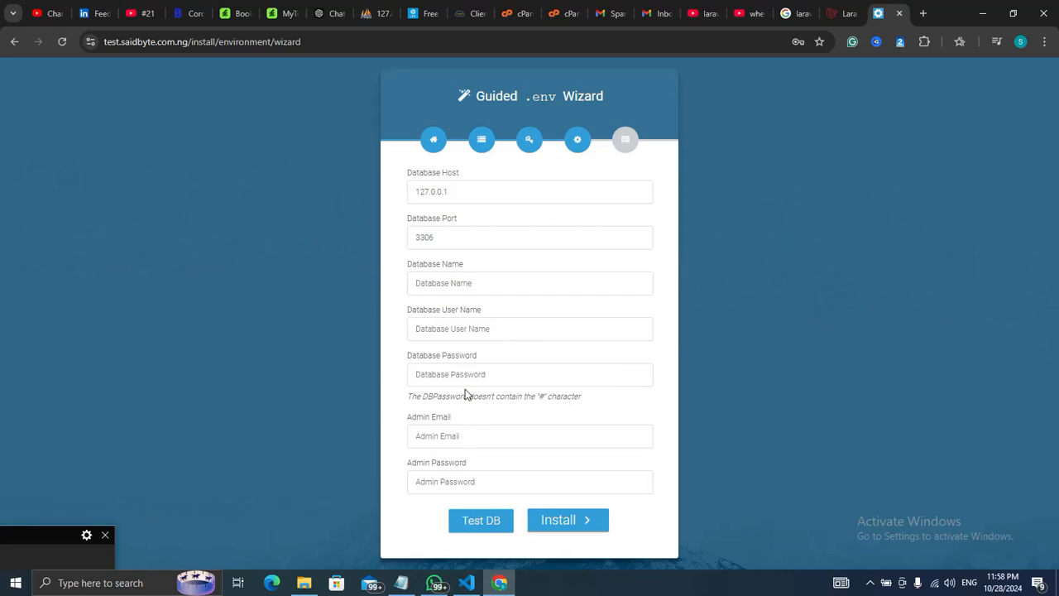
# Create the MySQL database allktgdu_mytraveldatabase on cPanel's MySQL Databases page
pyautogui.click(519, 18)
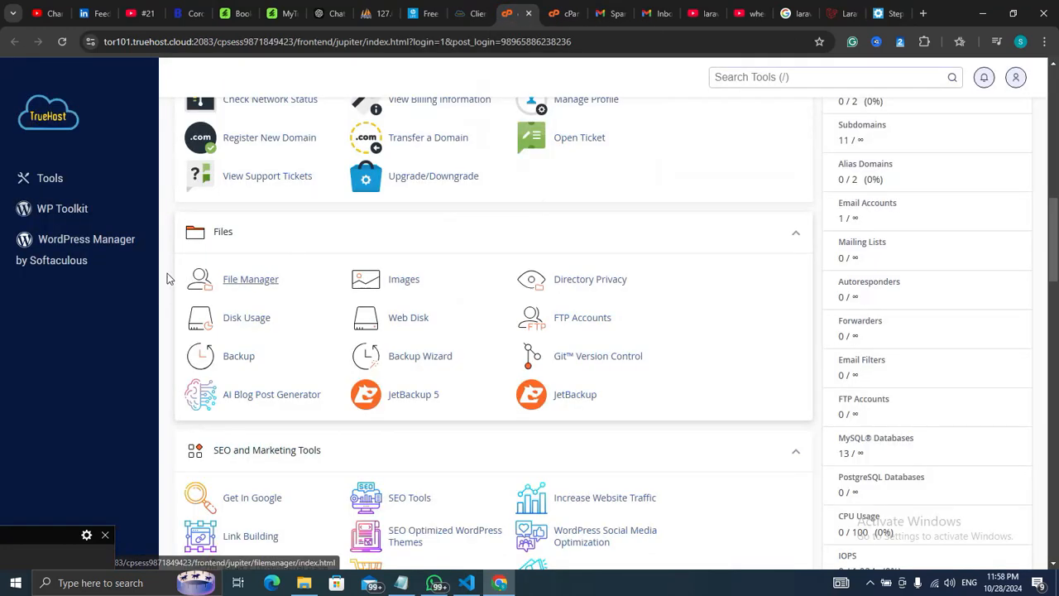
pyautogui.scroll(-5, 163, 280)
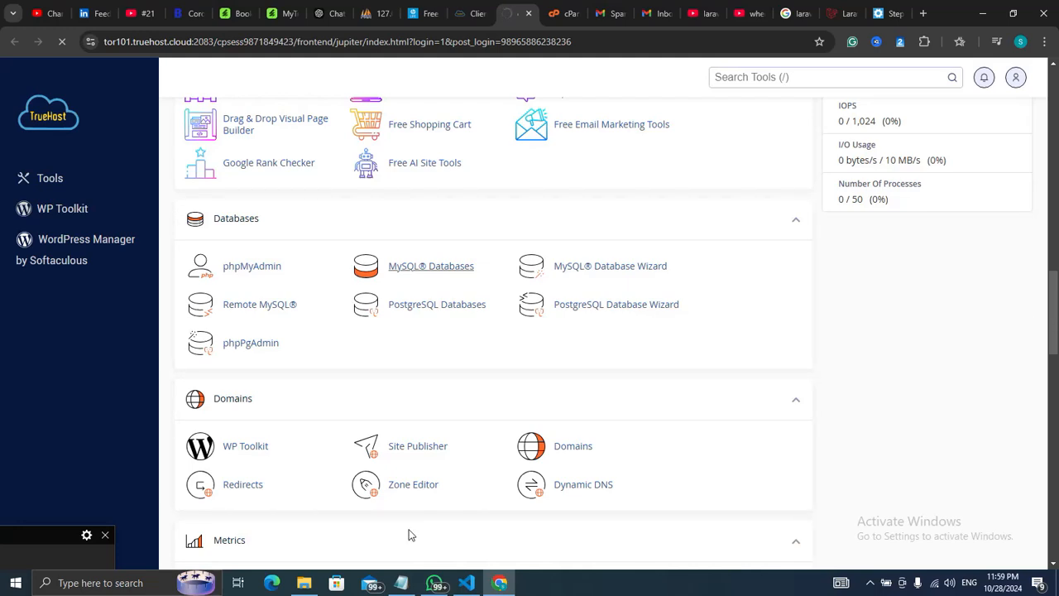
pyautogui.click(22, 546)
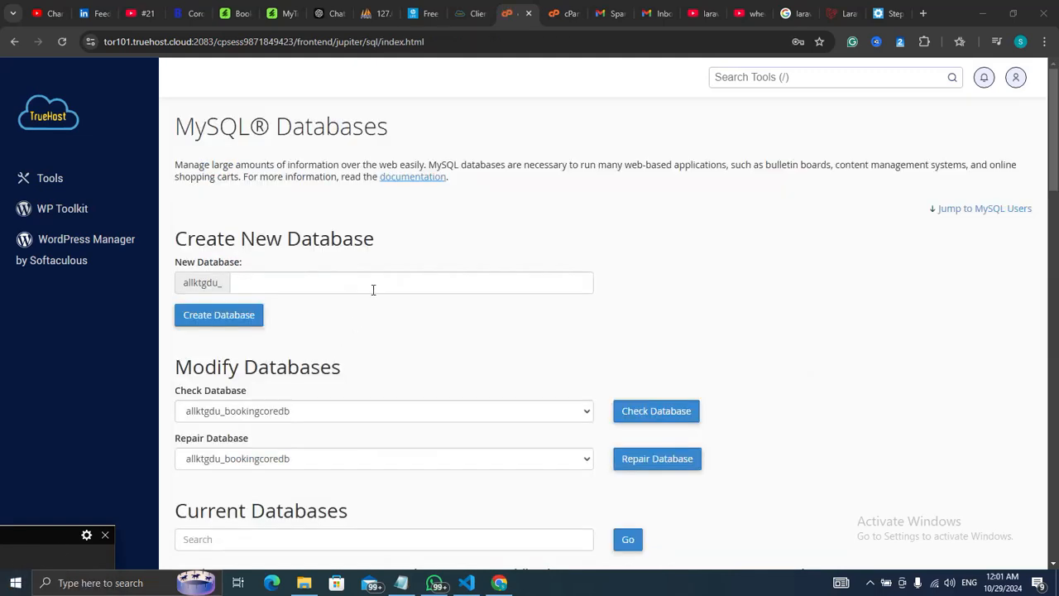
pyautogui.click(373, 290)
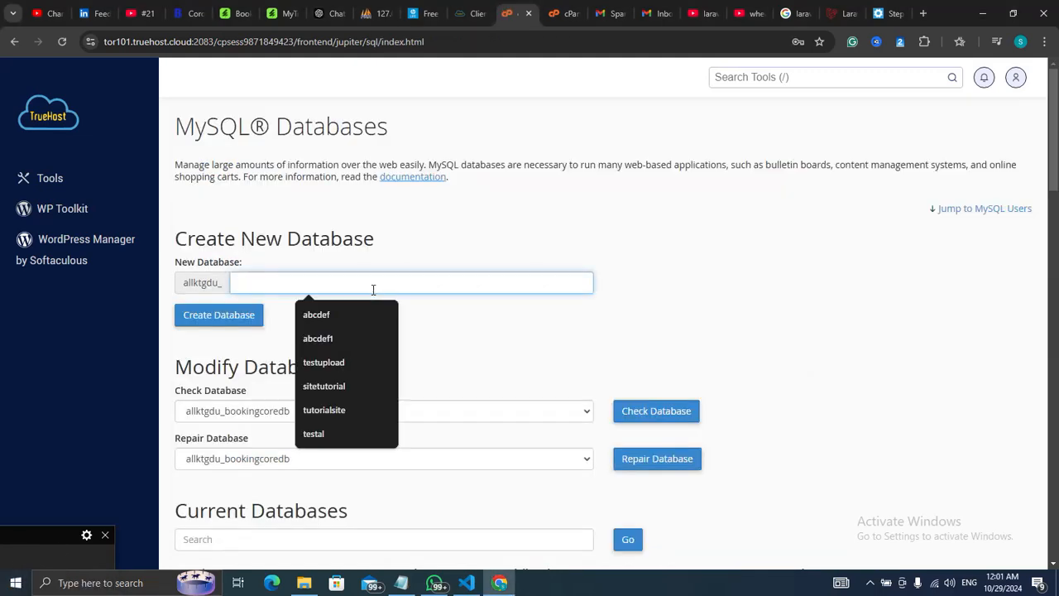
pyautogui.write('mytraveldatabase')
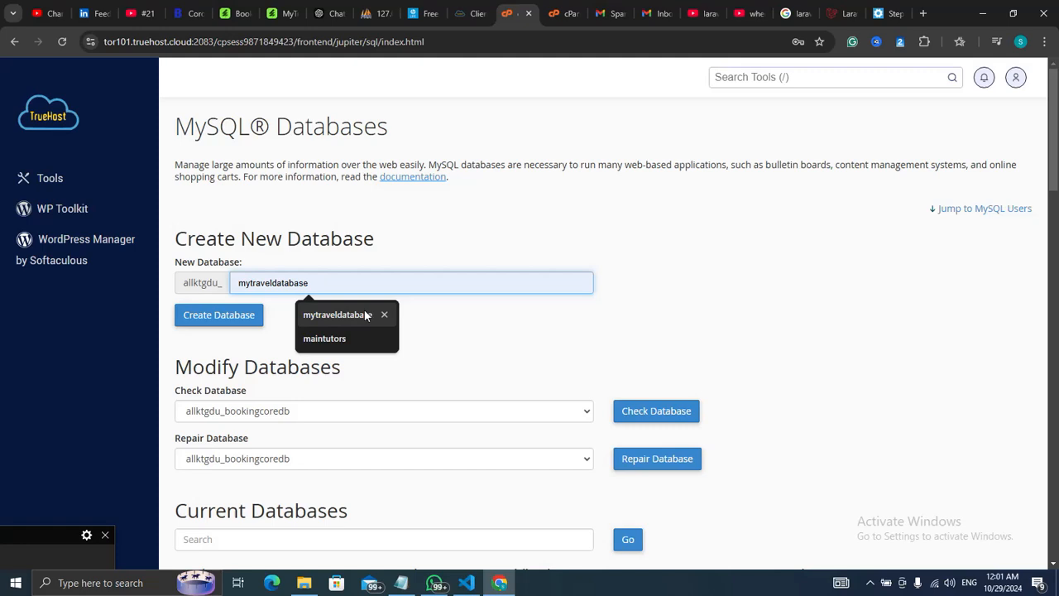
pyautogui.click(365, 315)
pyautogui.hotkey('ctrl', 'a')
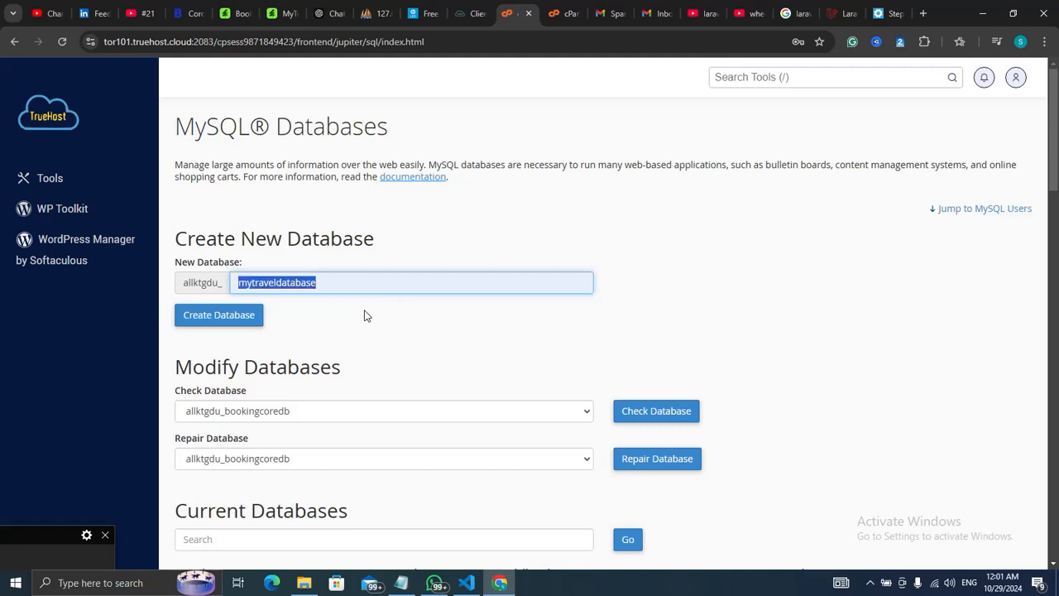
pyautogui.click(237, 318)
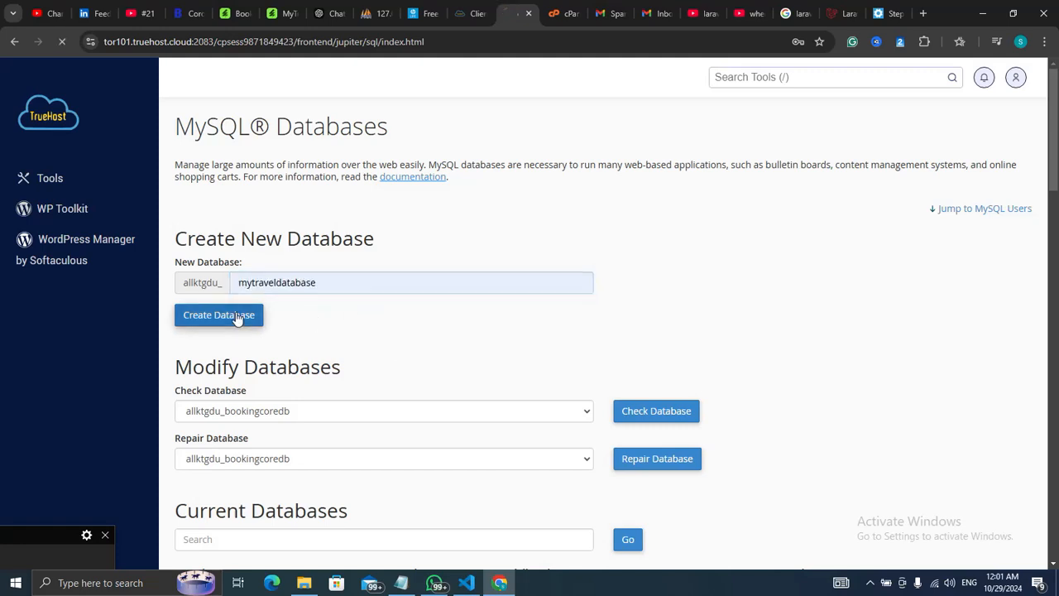
pyautogui.click(16, 561)
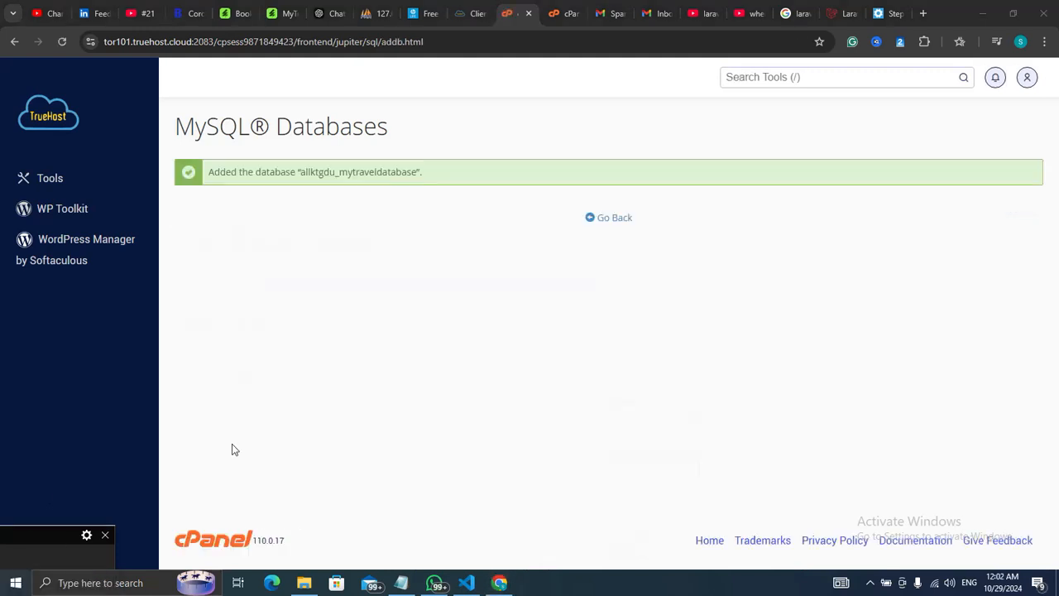
pyautogui.click(615, 220)
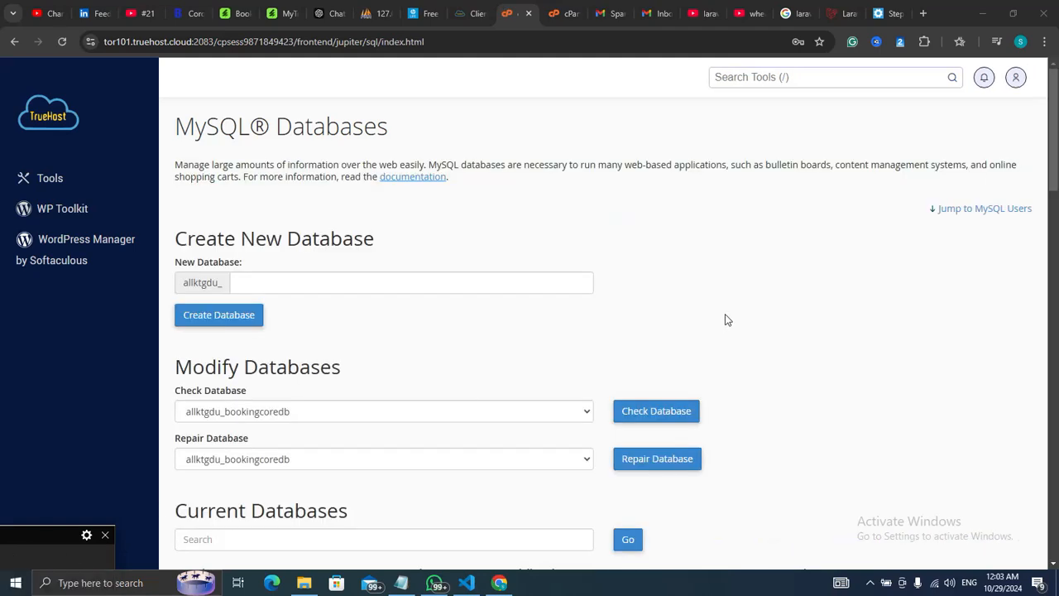
# Enter mytraveldatabaseuser as the new MySQL user's username
pyautogui.scroll(-6, 725, 320)
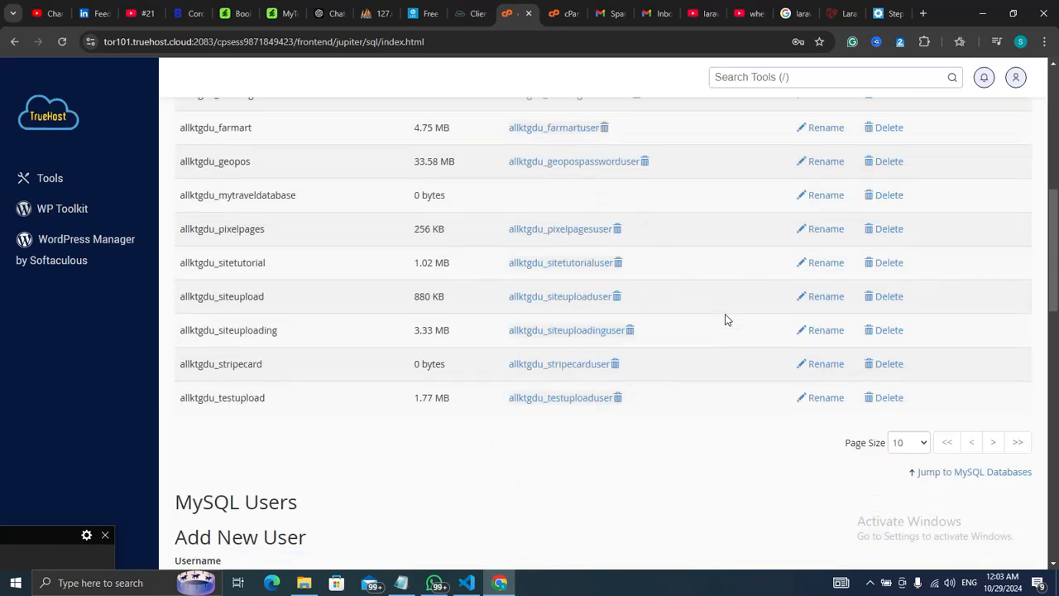
pyautogui.scroll(-4, 725, 319)
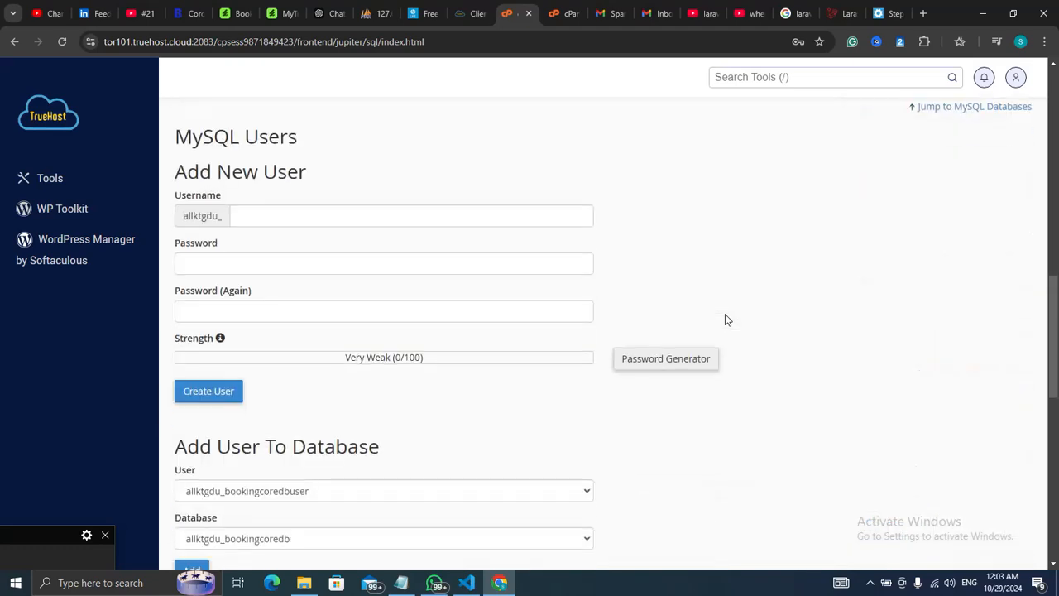
pyautogui.click(548, 219)
pyautogui.write('mytraveldatabaseuser')
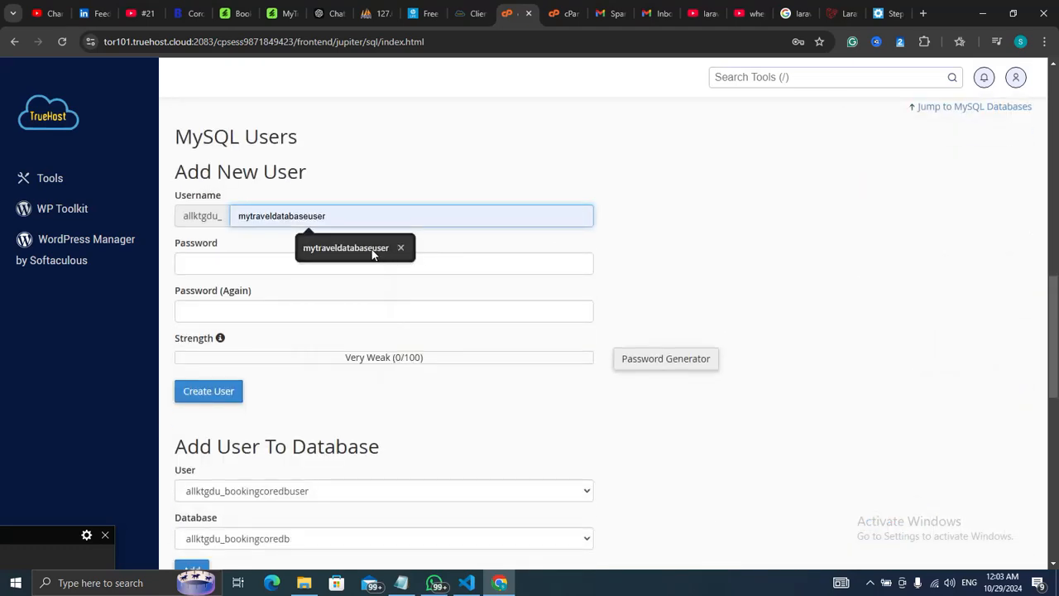
pyautogui.click(371, 251)
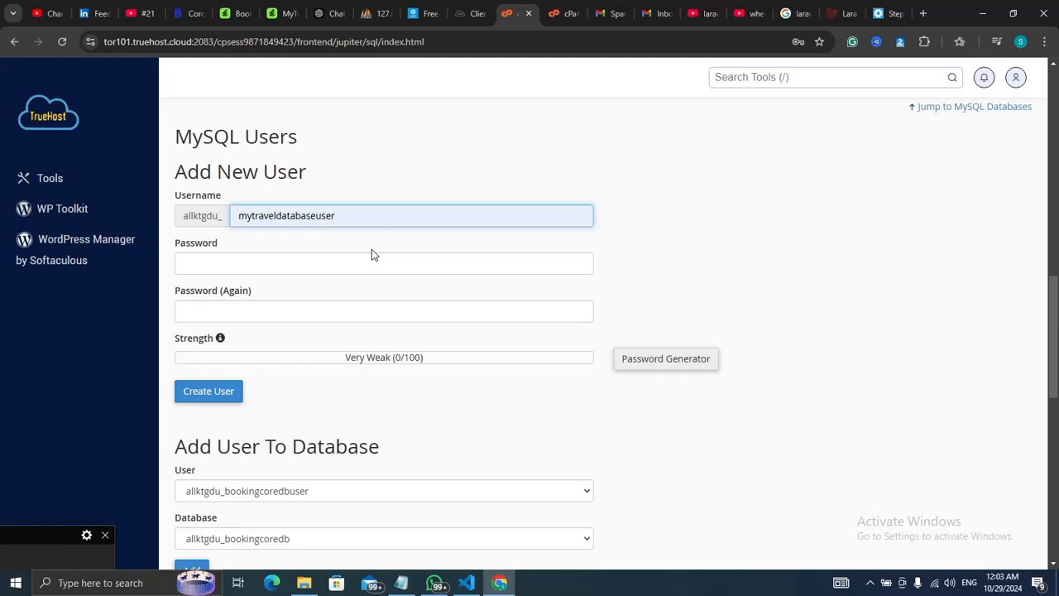
pyautogui.hotkey('ctrl', 'a')
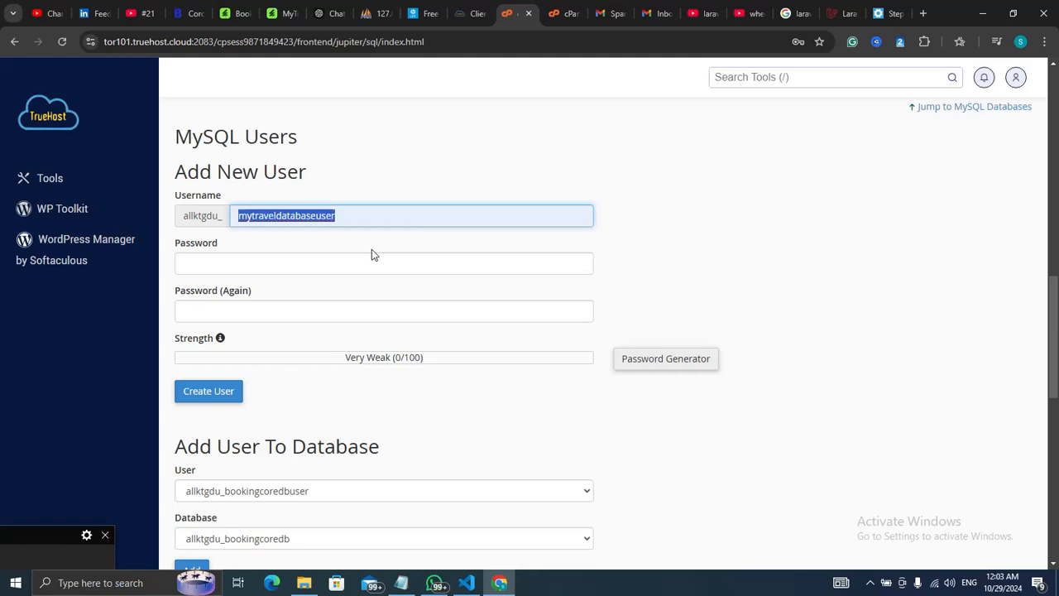
# Paste the strong password into both password fields, create the user, and return to MySQL Databases
pyautogui.click(363, 261)
pyautogui.hotkey('ctrl', 'v')
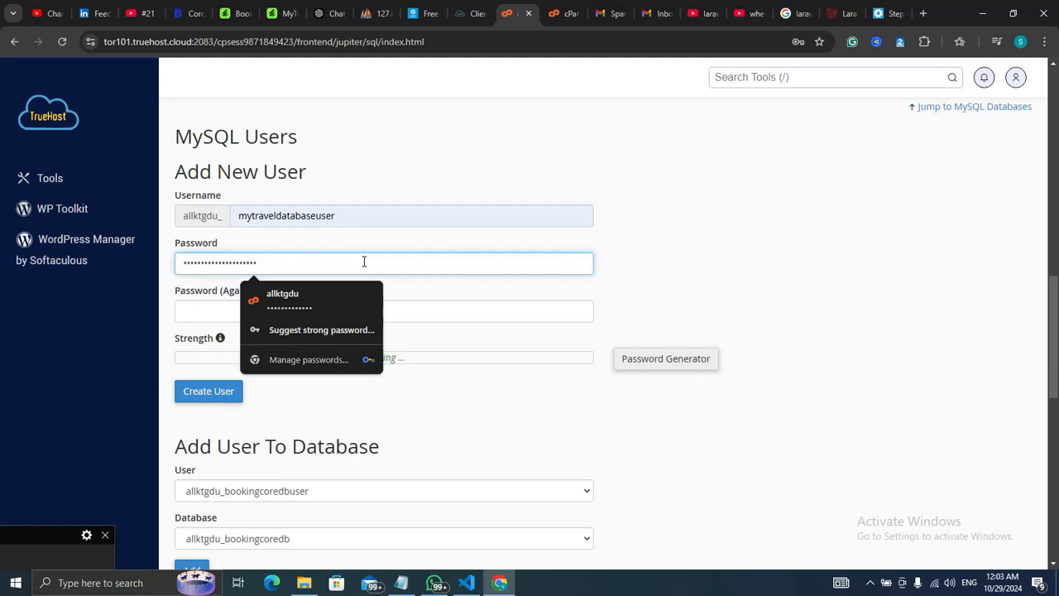
pyautogui.click(468, 312)
pyautogui.hotkey('ctrl', 'v')
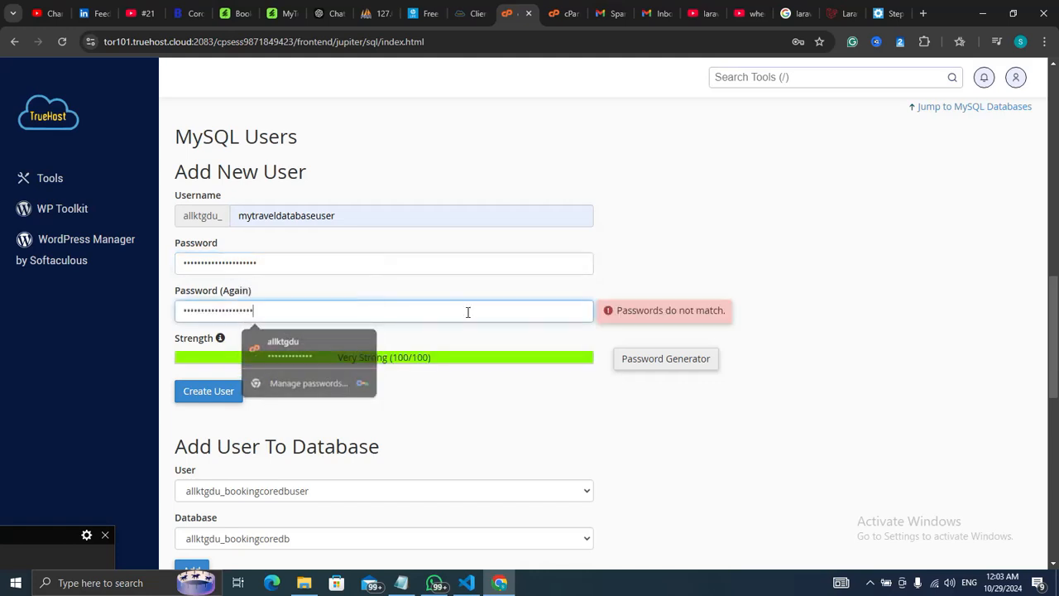
pyautogui.write('1')
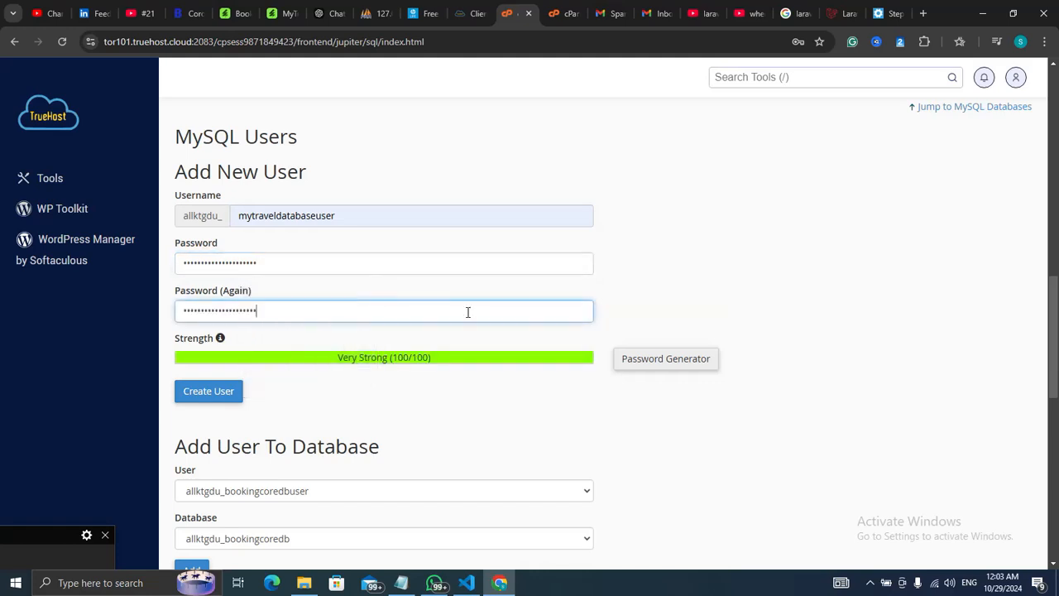
pyautogui.click(218, 398)
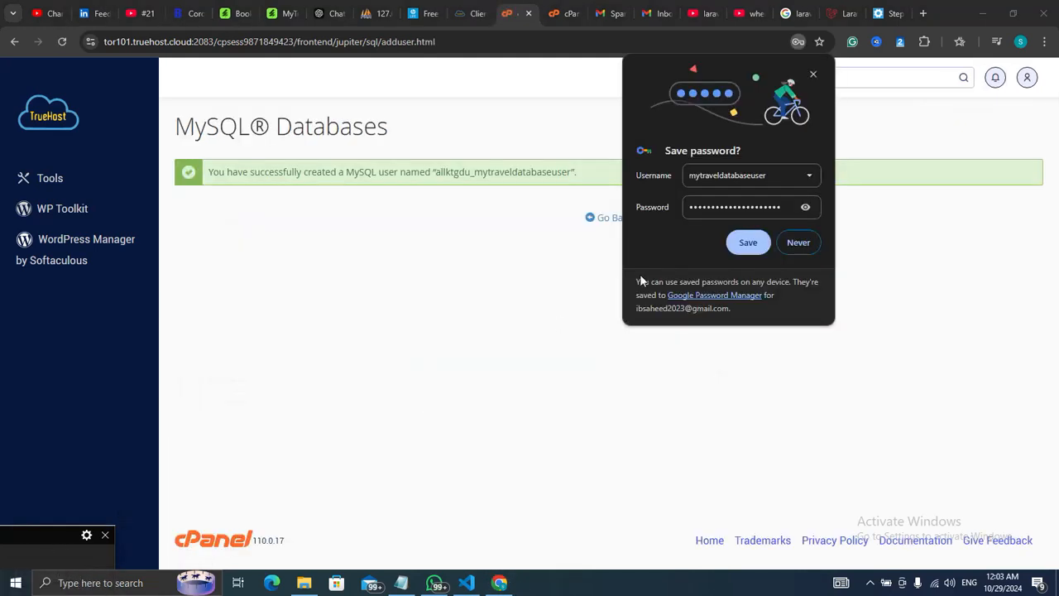
pyautogui.click(813, 75)
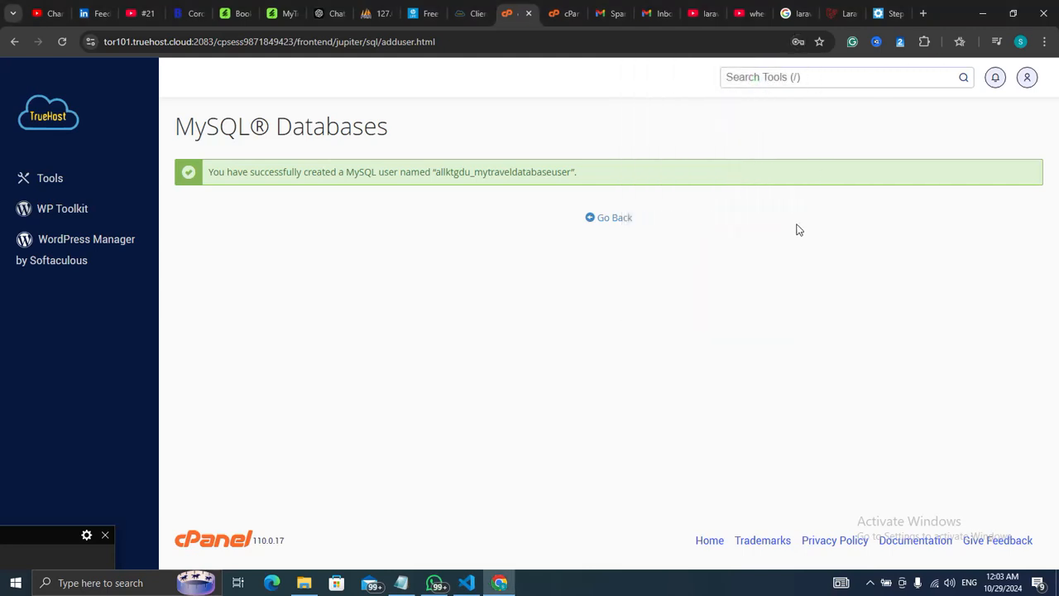
pyautogui.click(615, 219)
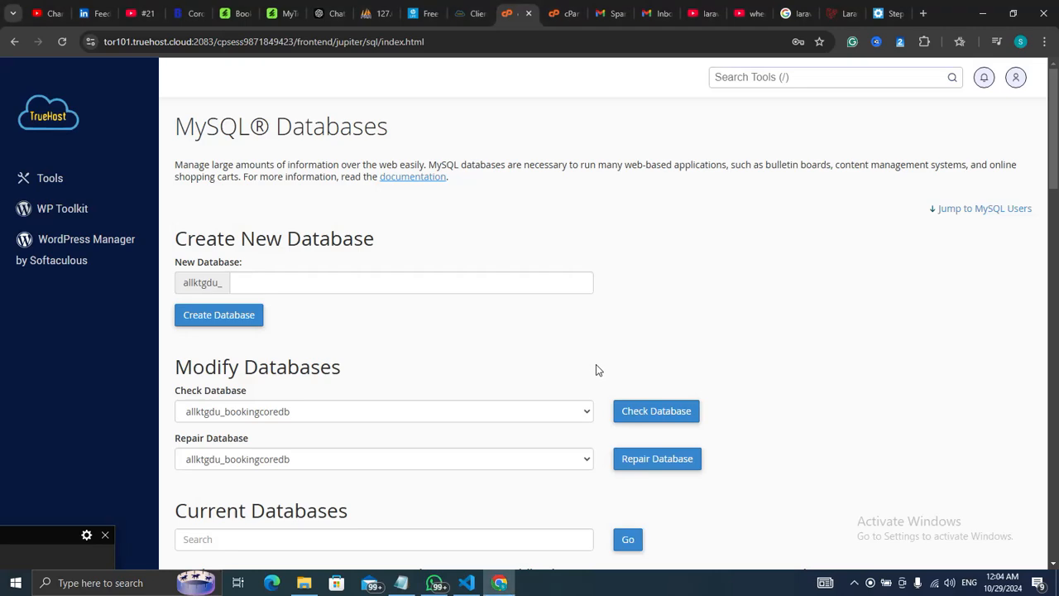
# Add user allktgdu_mytraveldatabaseuser to database allktgdu_mytraveldatabase
pyautogui.scroll(-1, 596, 369)
pyautogui.scroll(-14, 598, 370)
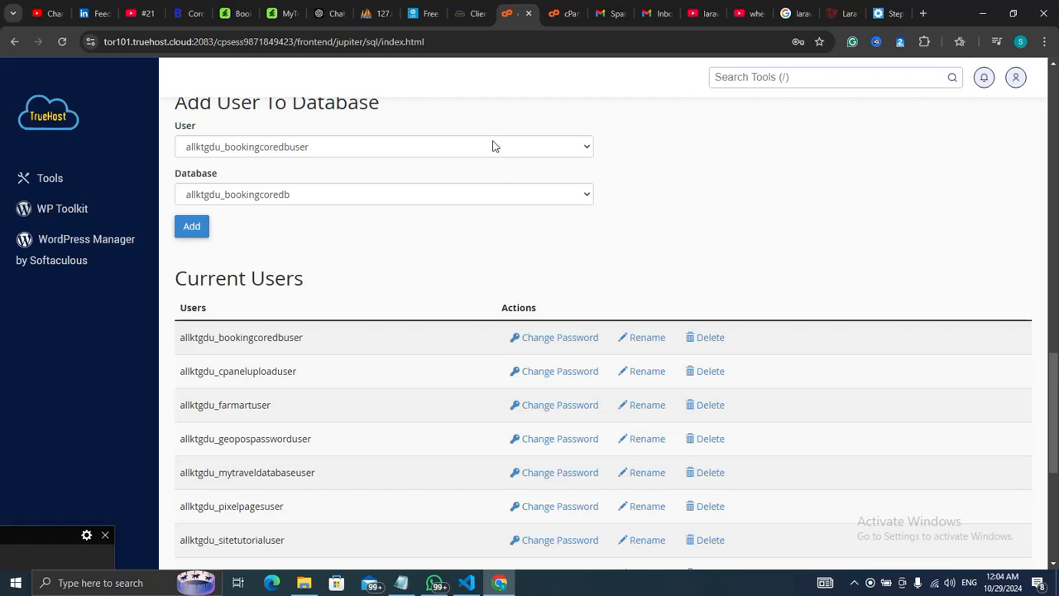
pyautogui.click(491, 150)
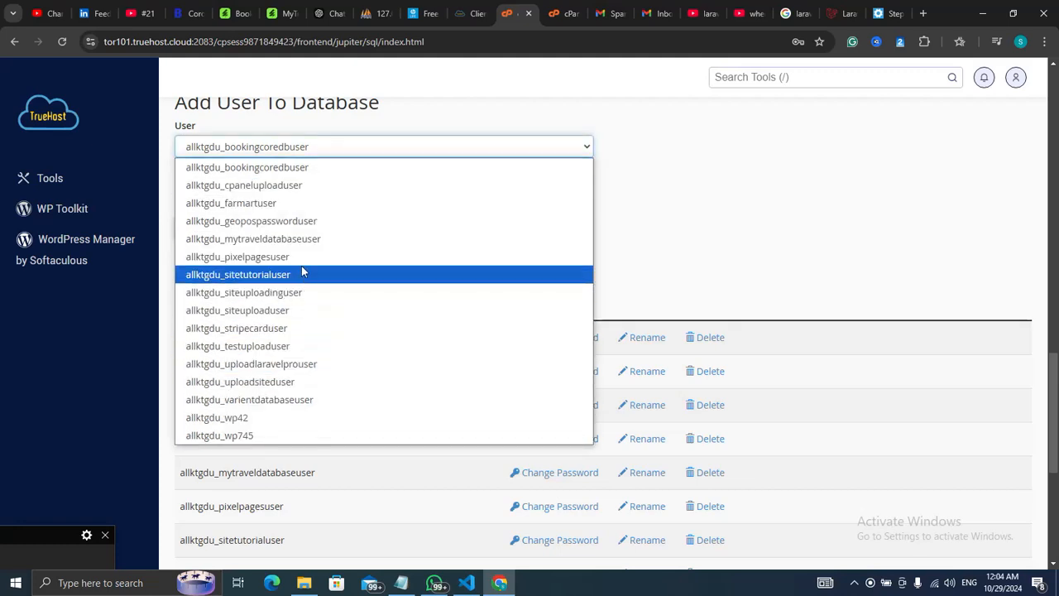
pyautogui.click(319, 240)
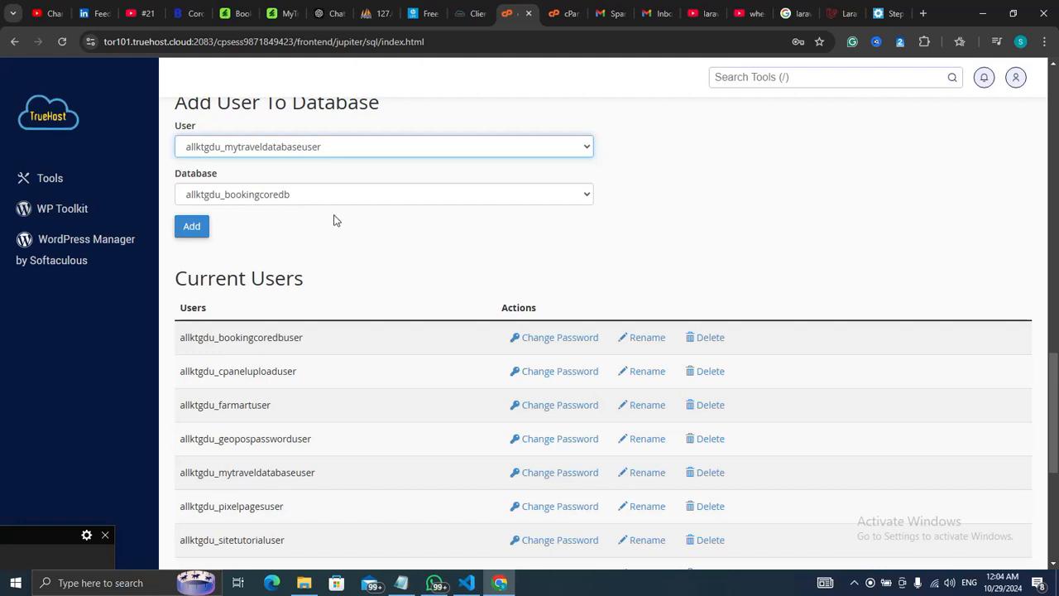
pyautogui.click(335, 201)
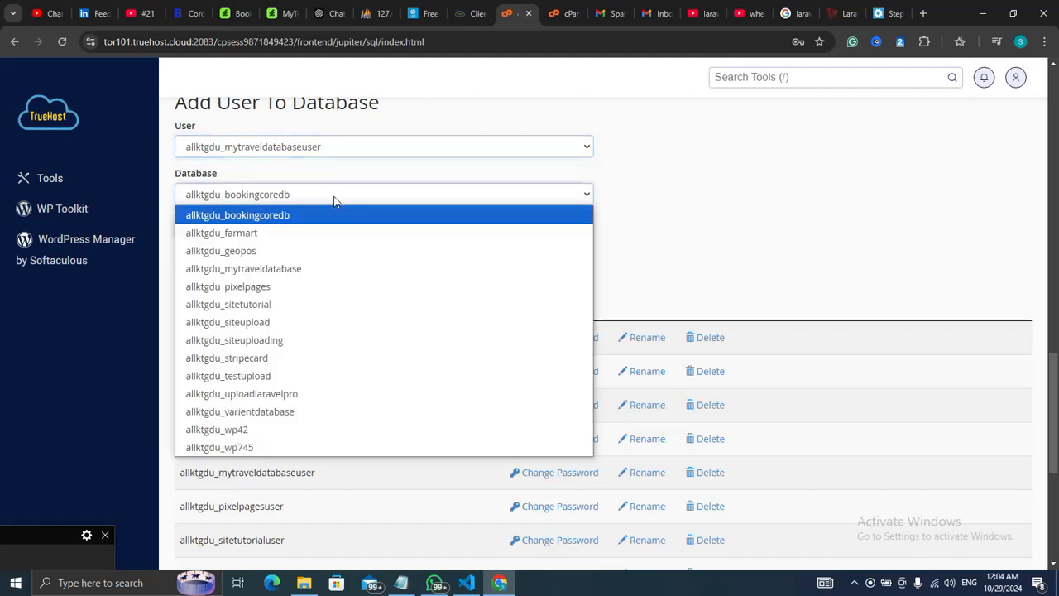
pyautogui.click(293, 271)
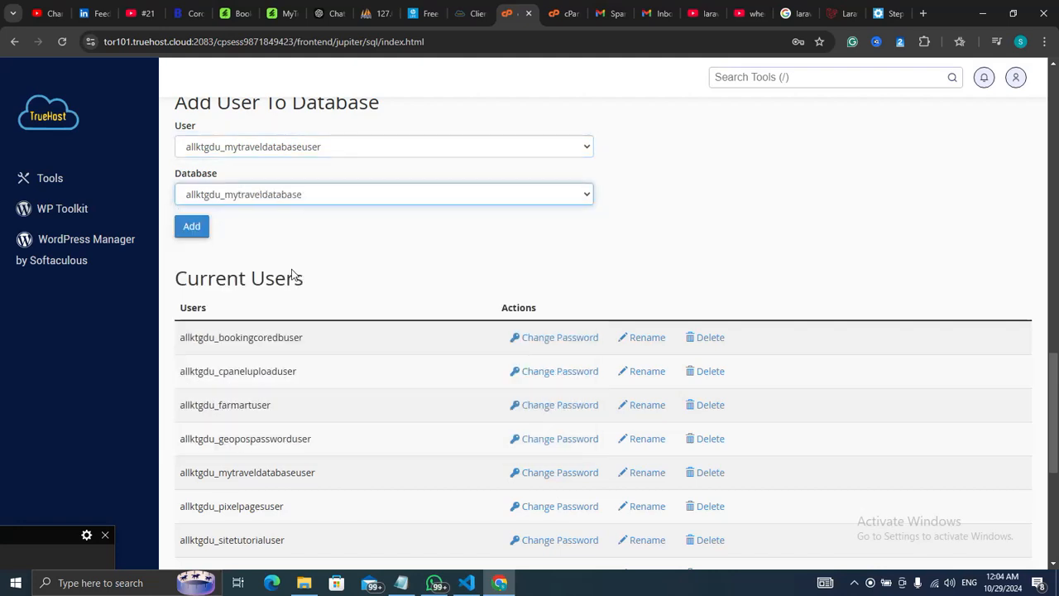
pyautogui.click(194, 227)
pyautogui.moveTo(26, 541)
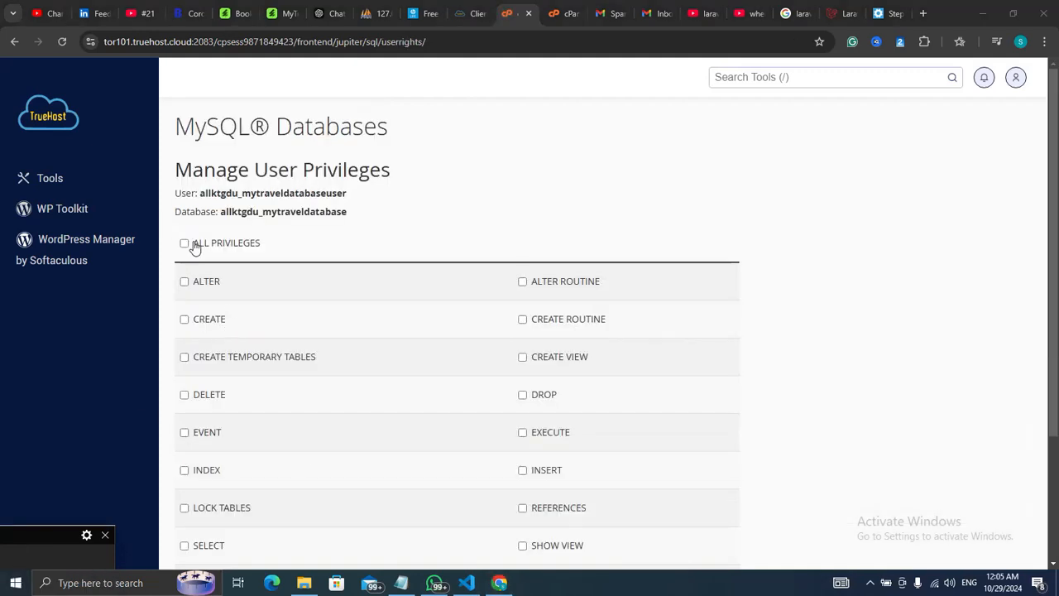
# Grant ALL PRIVILEGES on the database to the user and save the changes
pyautogui.click(184, 243)
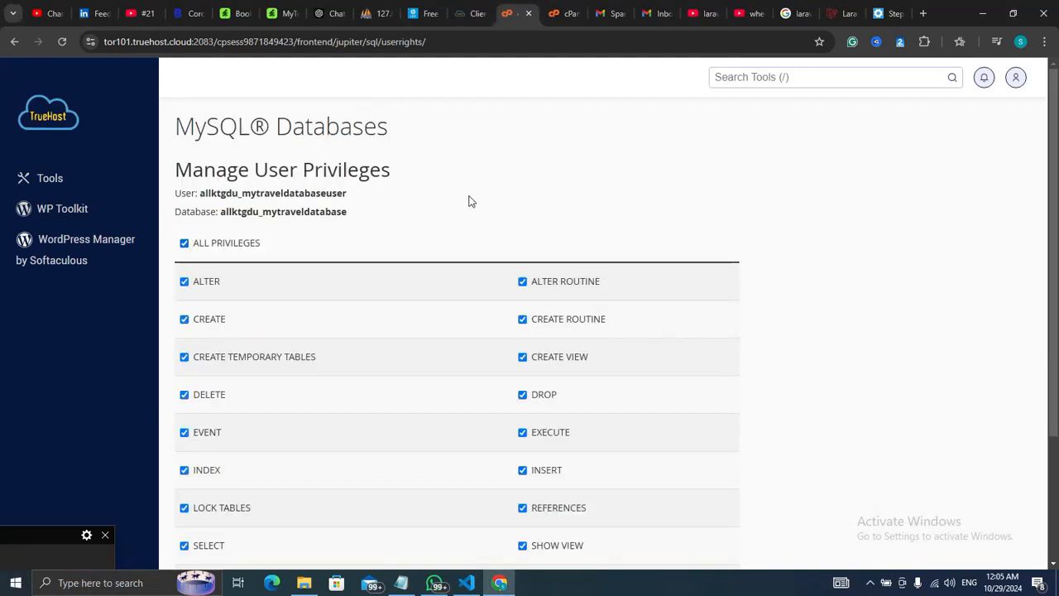
pyautogui.scroll(-2, 469, 201)
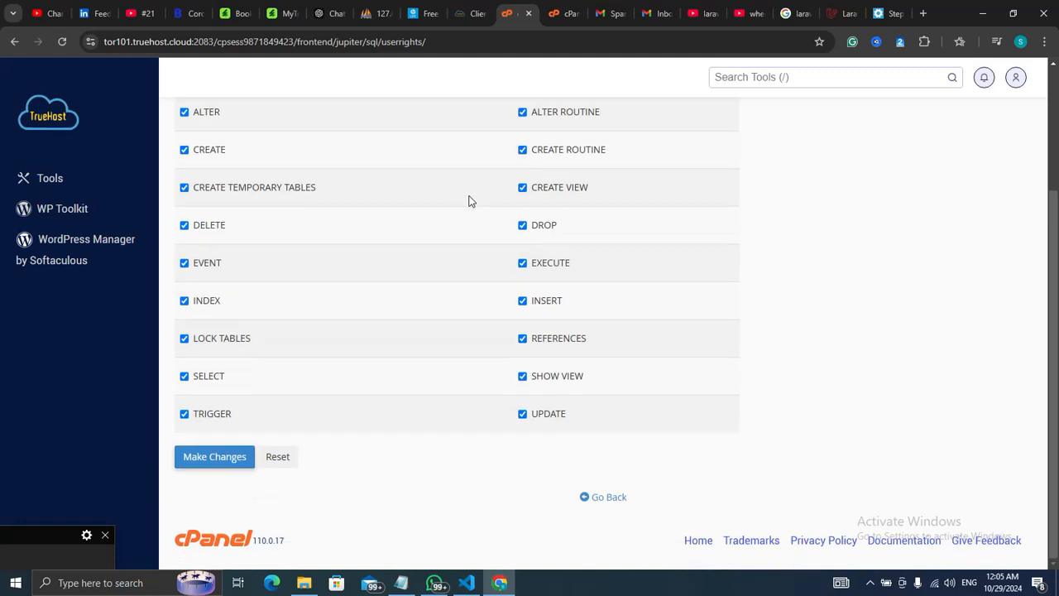
pyautogui.click(225, 458)
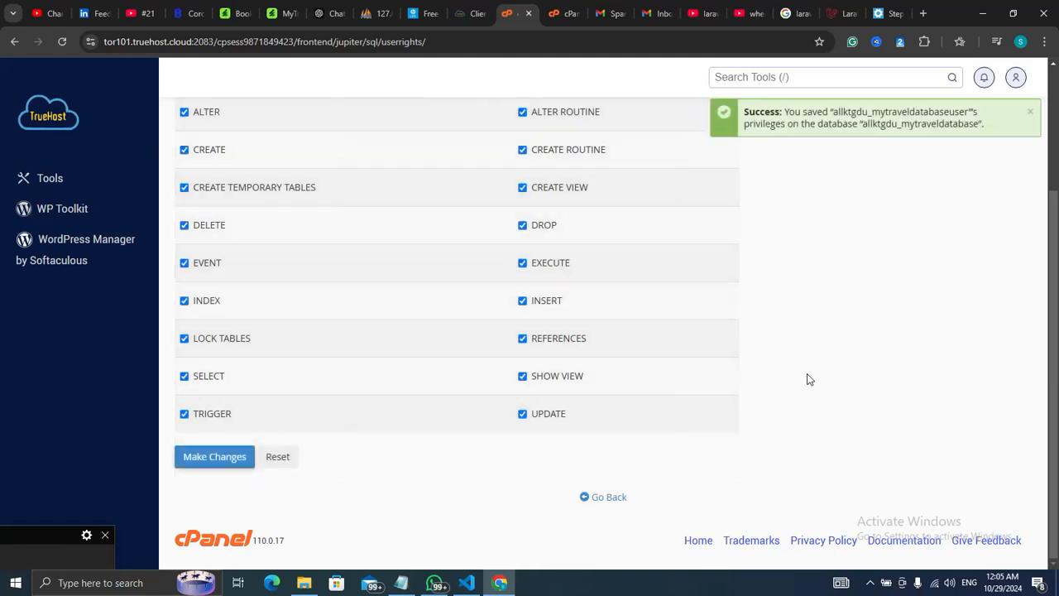
# Select the allktgdu_mytraveldatabaseuser name shown after 'User:' to copy it
pyautogui.scroll(2, 810, 379)
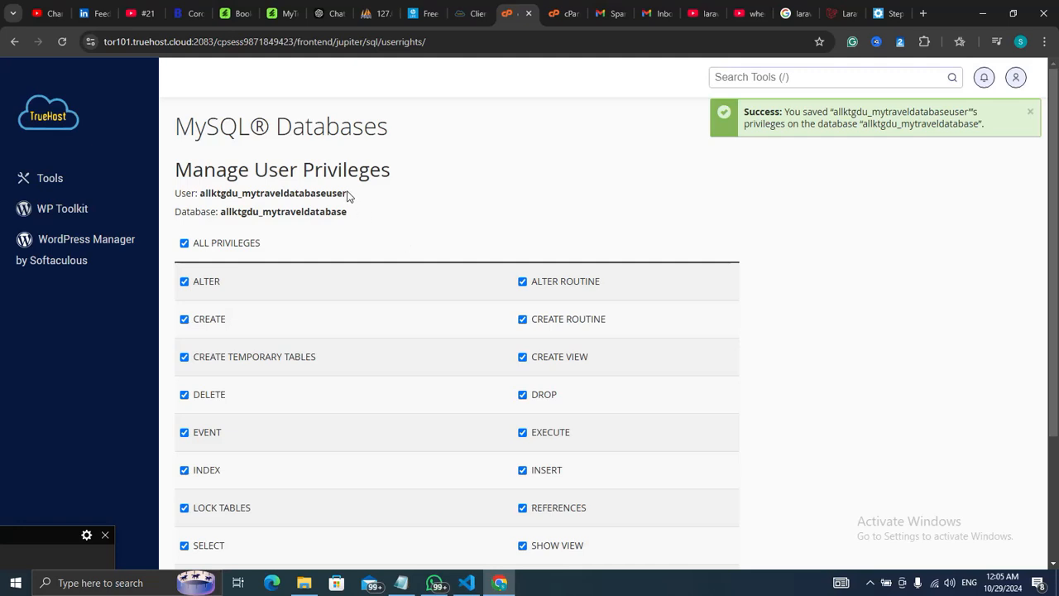
pyautogui.moveTo(348, 194); pyautogui.dragTo(200, 194)
pyautogui.hotkey('ctrl', 'c')
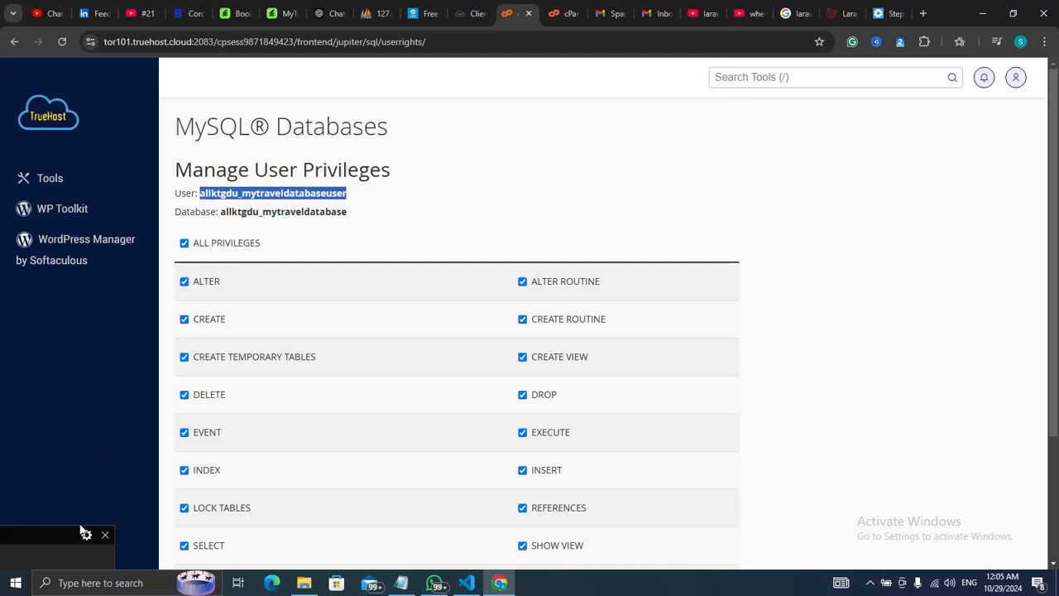
pyautogui.click(14, 558)
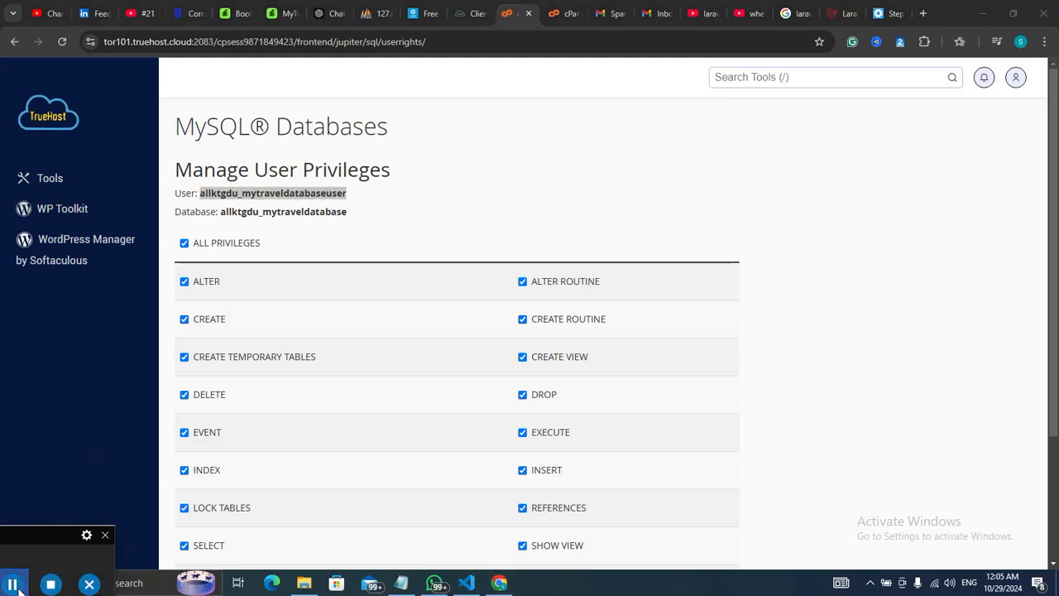
pyautogui.click(17, 587)
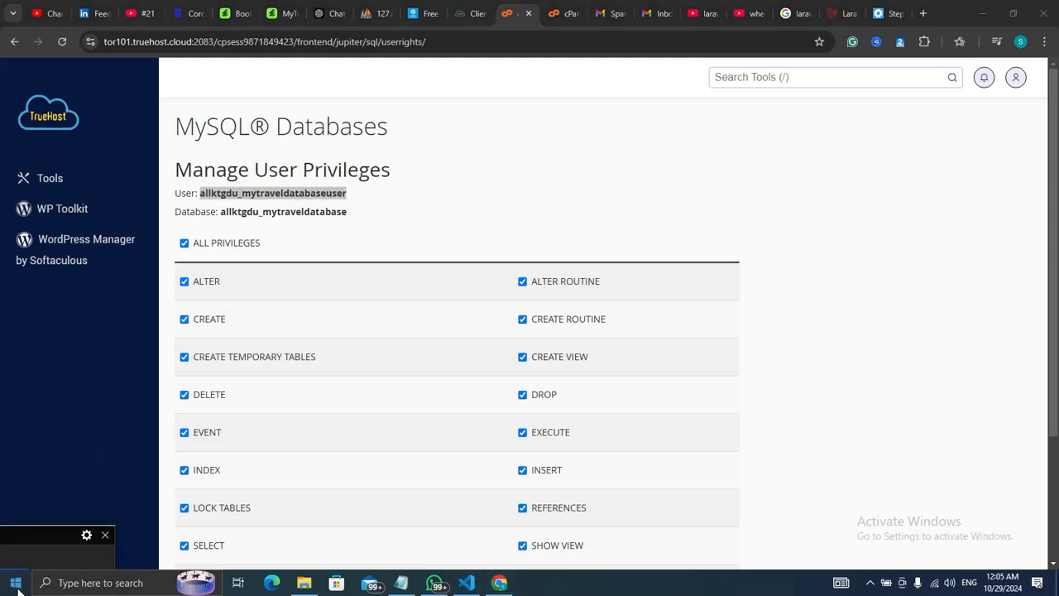
# Paste the copied user name into the installer's Database Name and User Name fields
pyautogui.click(889, 14)
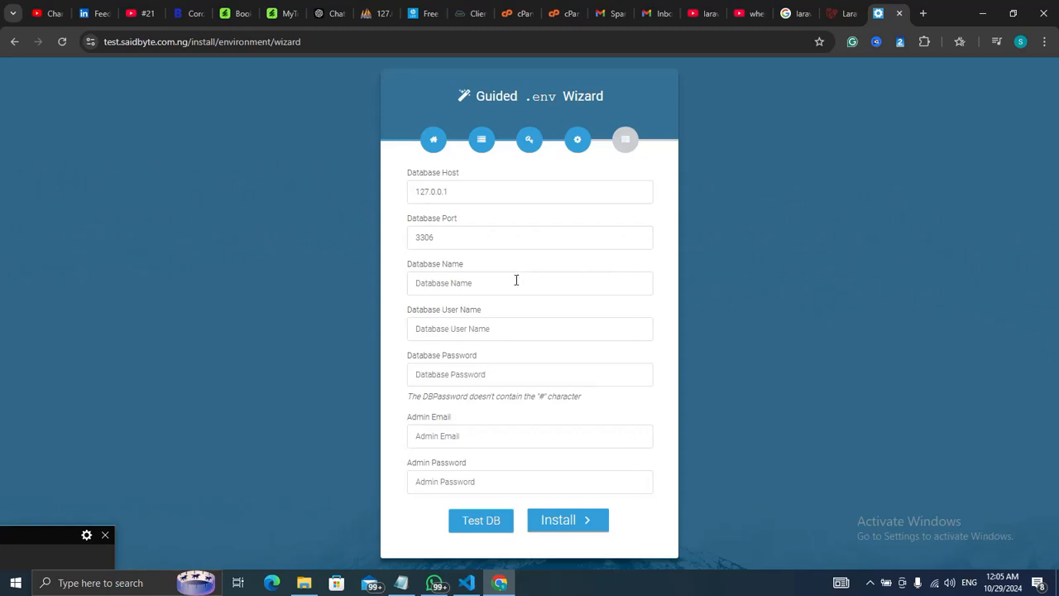
pyautogui.click(510, 286)
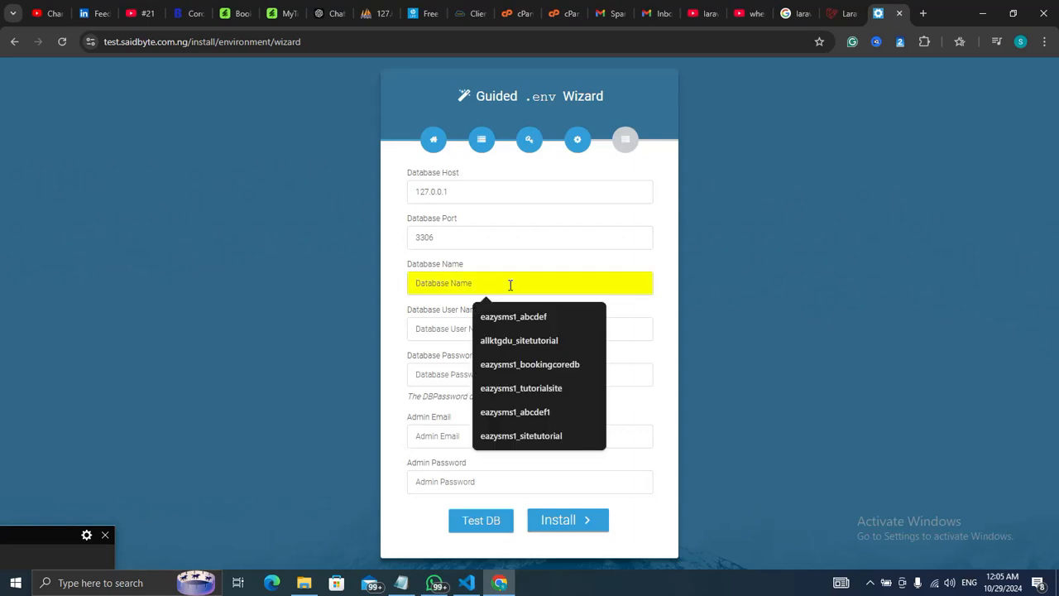
pyautogui.hotkey('ctrl', 'v')
pyautogui.click(505, 328)
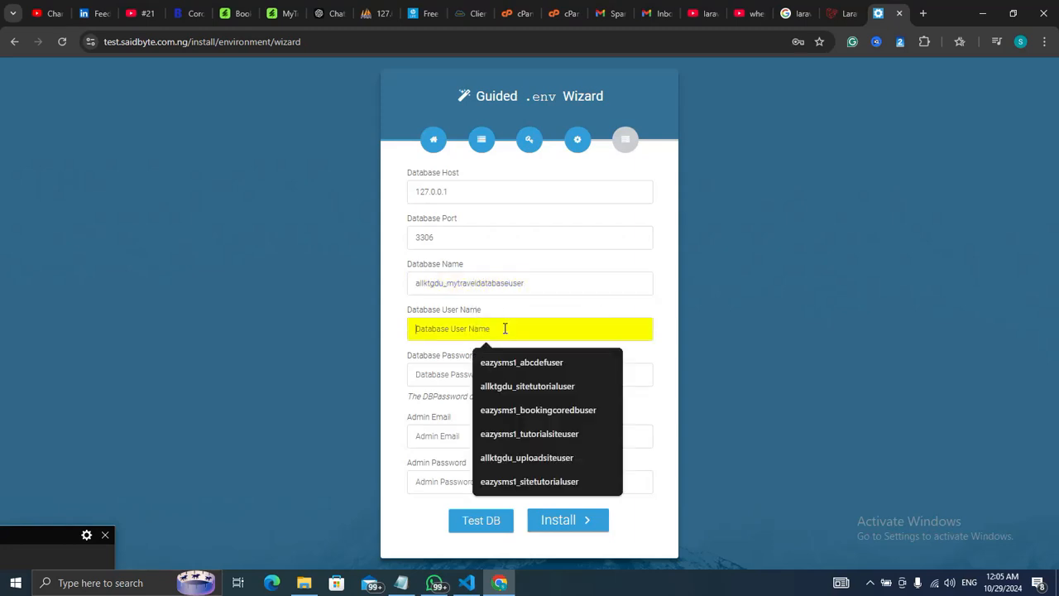
pyautogui.hotkey('ctrl', 'v')
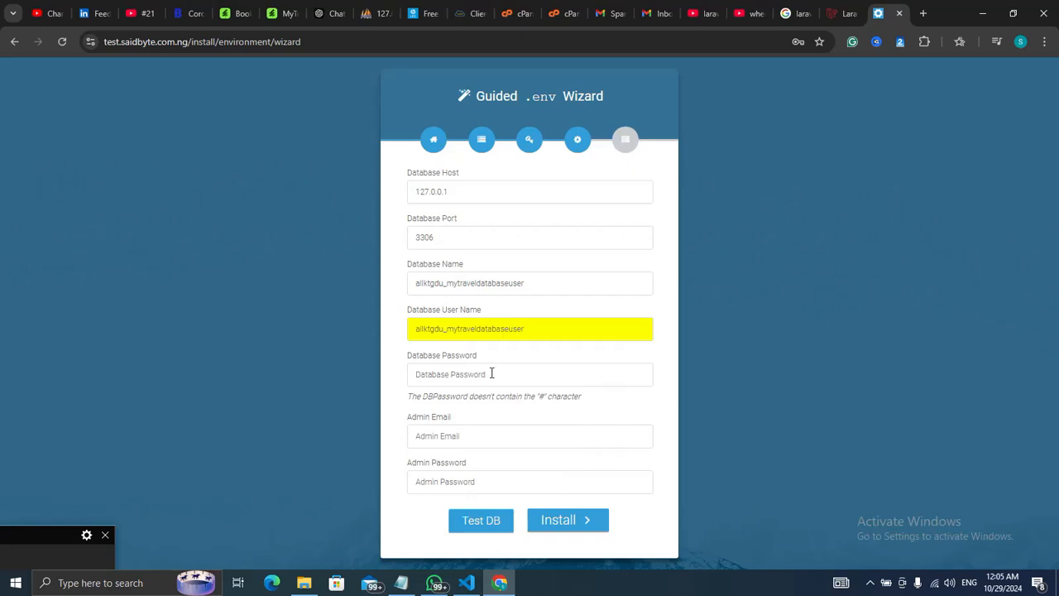
# Fill in the database user's password, then start trimming the wrong ending off Database Name
pyautogui.click(491, 375)
pyautogui.hotkey('ctrl', 'v')
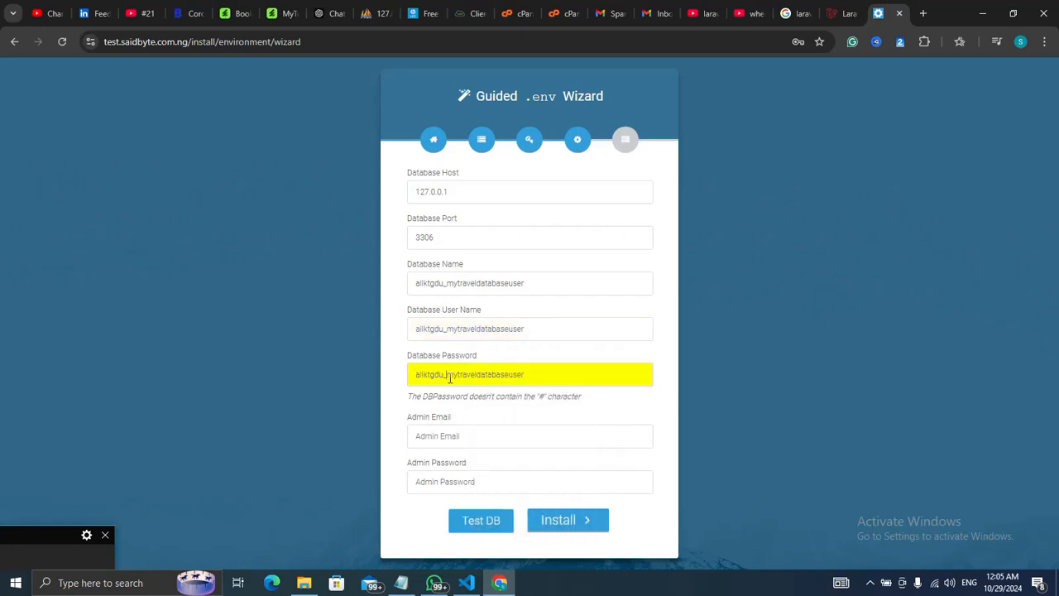
pyautogui.click(449, 374)
pyautogui.press('BackSpace')
pyautogui.press('BackSpace')
pyautogui.press('BackSpace')
pyautogui.press('BackSpace')
pyautogui.press('BackSpace')
pyautogui.press('BackSpace')
pyautogui.press('BackSpace')
pyautogui.press('BackSpace')
pyautogui.press('BackSpace')
pyautogui.click(503, 378)
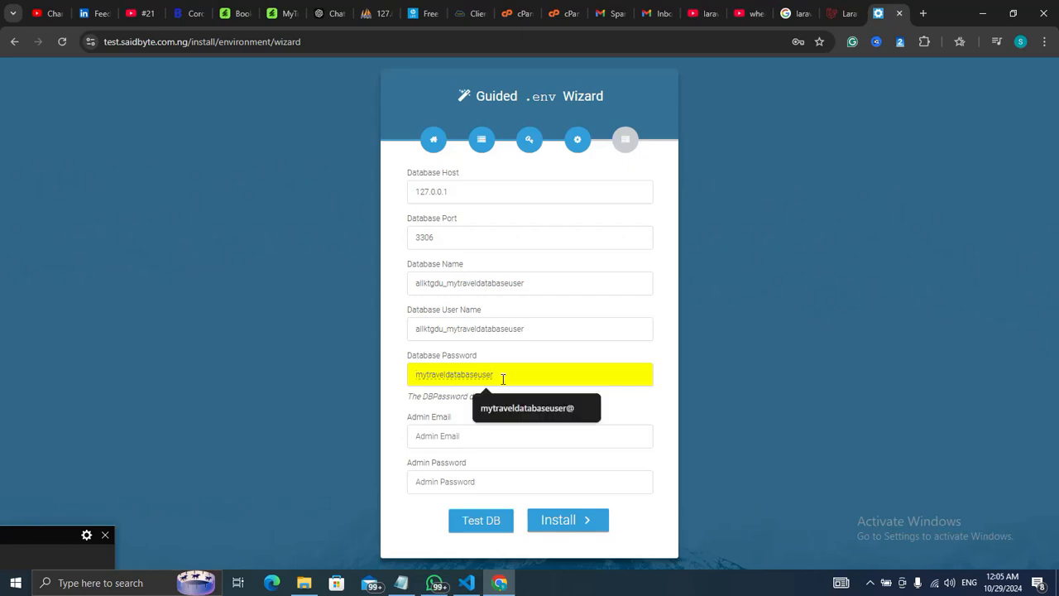
pyautogui.write('@')
pyautogui.click(548, 291)
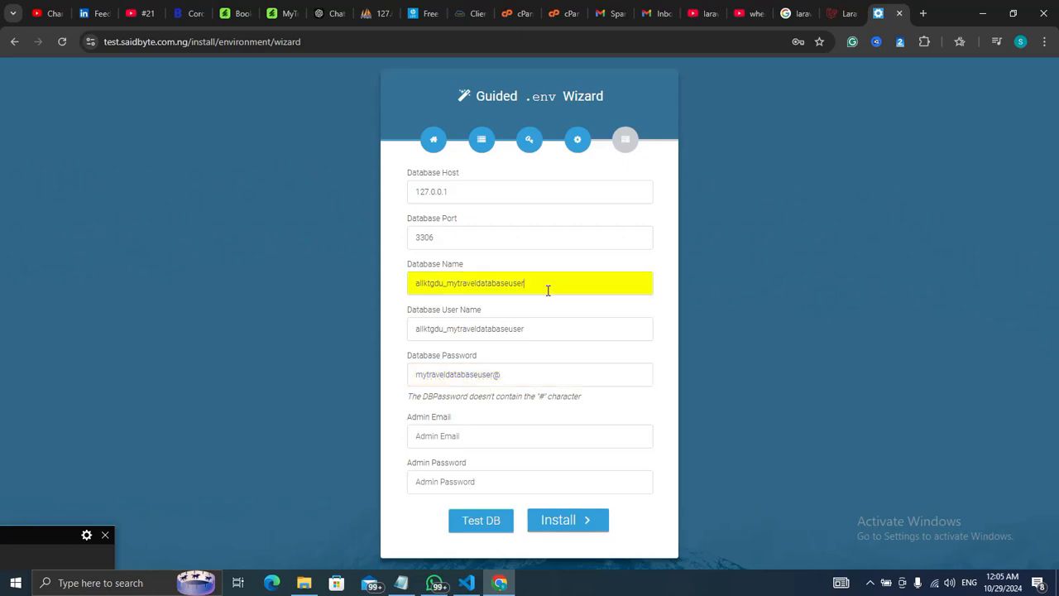
pyautogui.press('BackSpace')
pyautogui.press('BackSpace')
pyautogui.press('BackSpace')
# Fill the admin e-mail from autofill and the admin password, then run the installation
pyautogui.click(557, 436)
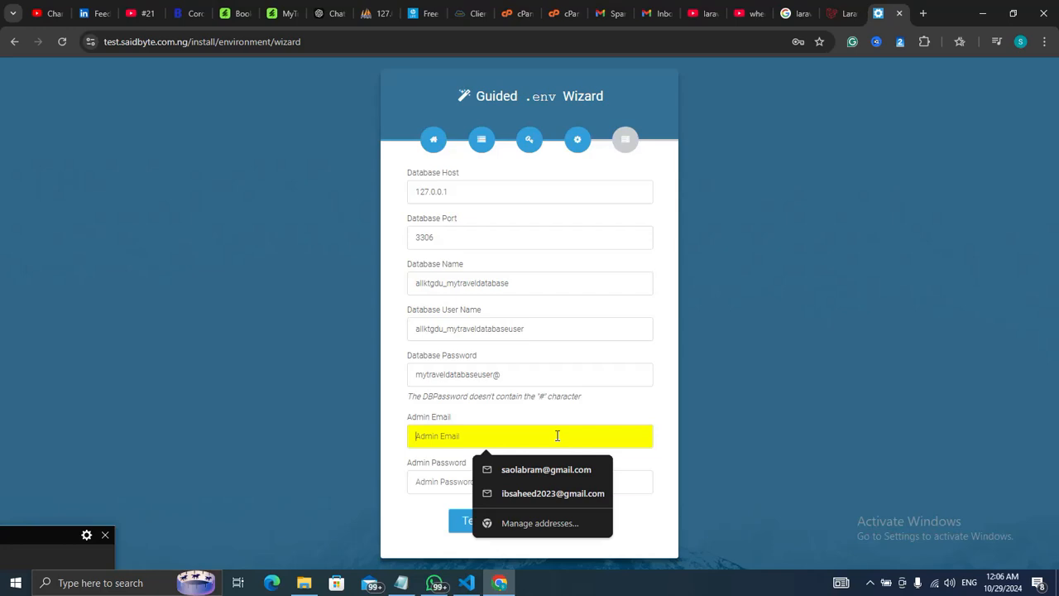
pyautogui.write('admin@example.com')
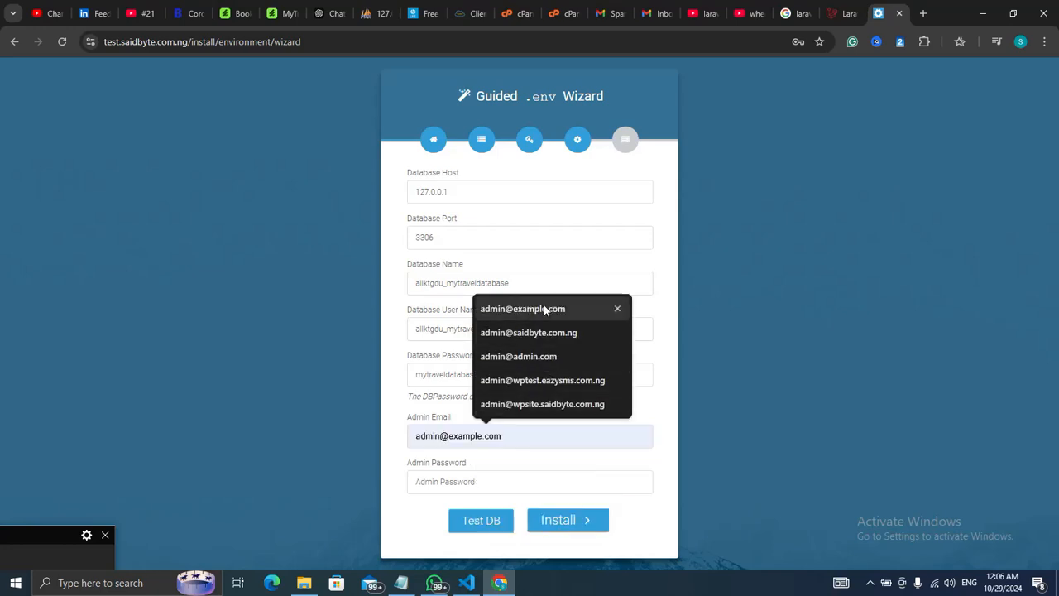
pyautogui.click(544, 308)
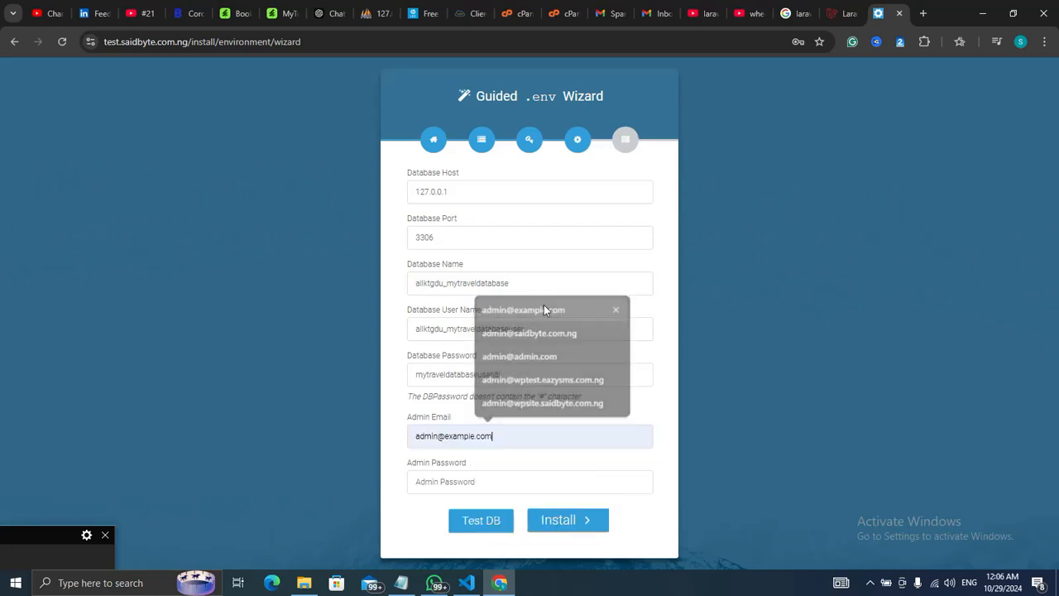
pyautogui.click(480, 482)
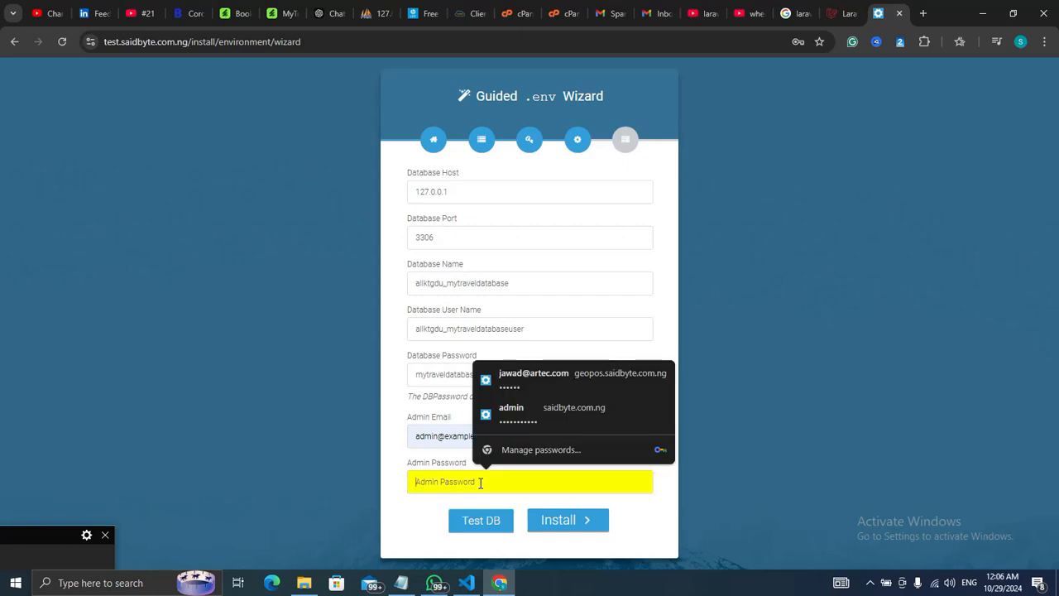
pyautogui.write('•')
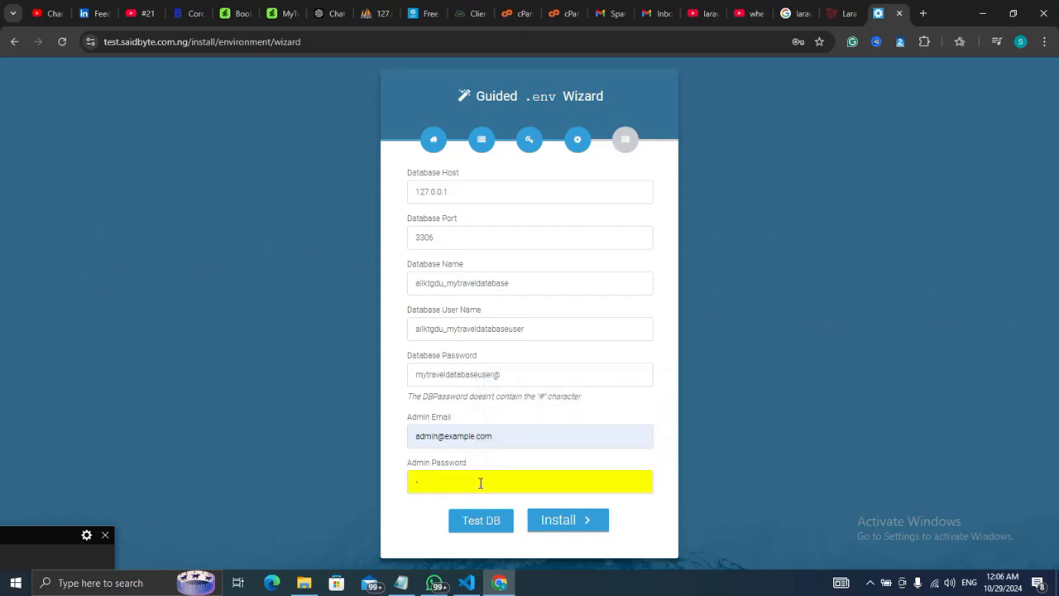
pyautogui.write('••••••')
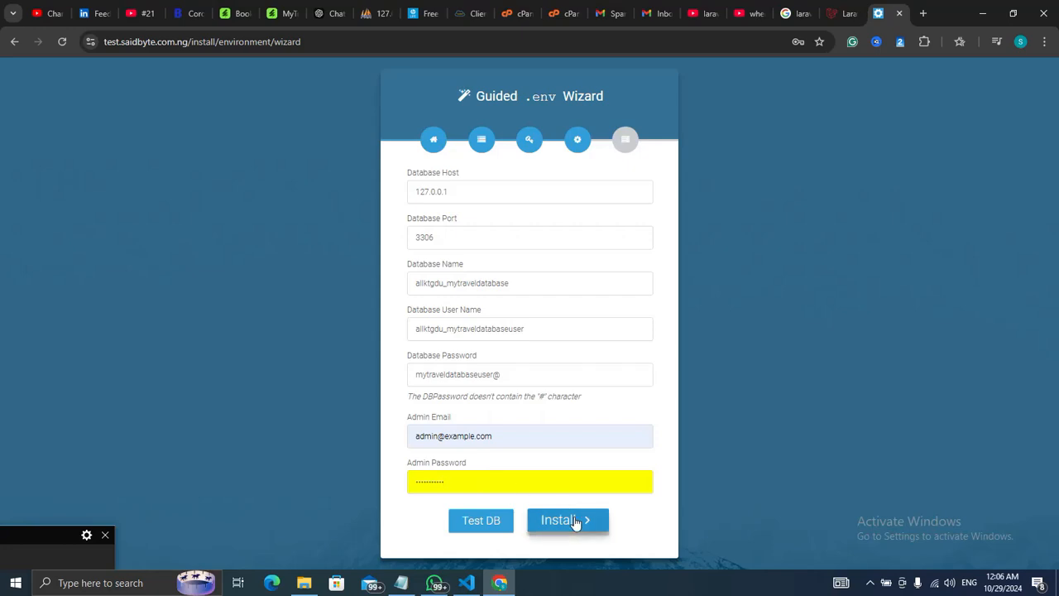
pyautogui.click(575, 521)
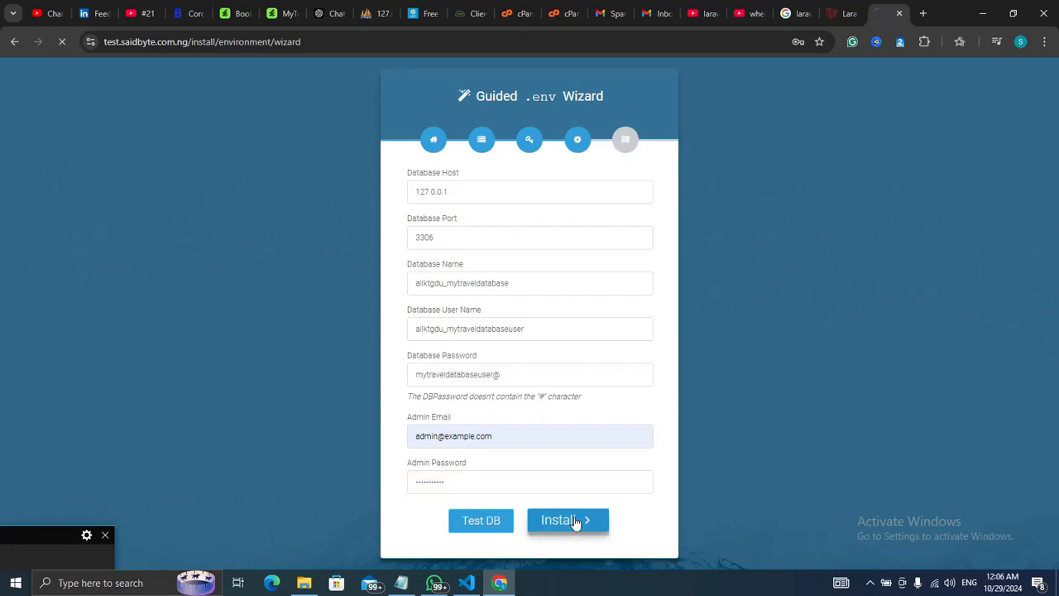
pyautogui.click(47, 557)
pyautogui.click(14, 585)
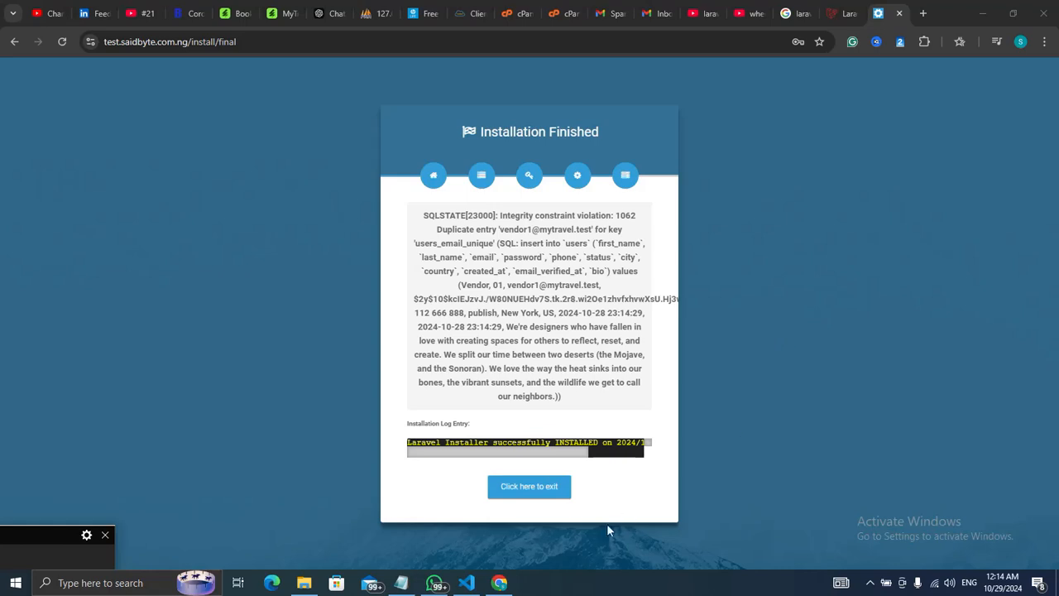
# Exit the installer to load the live MyTravel homepage at test.saidbyte.com.ng
pyautogui.click(540, 493)
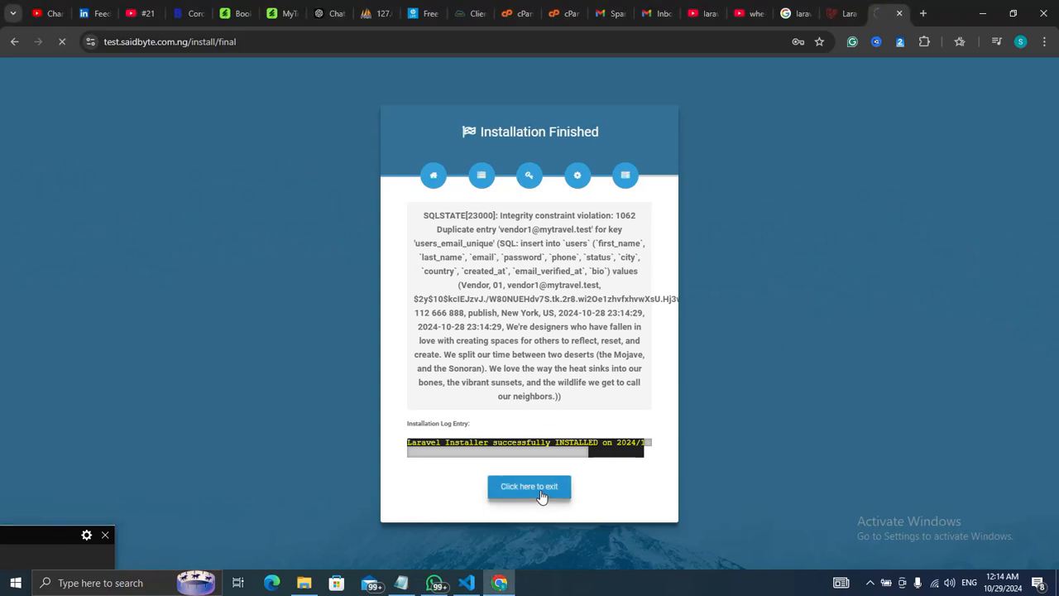
pyautogui.click(46, 547)
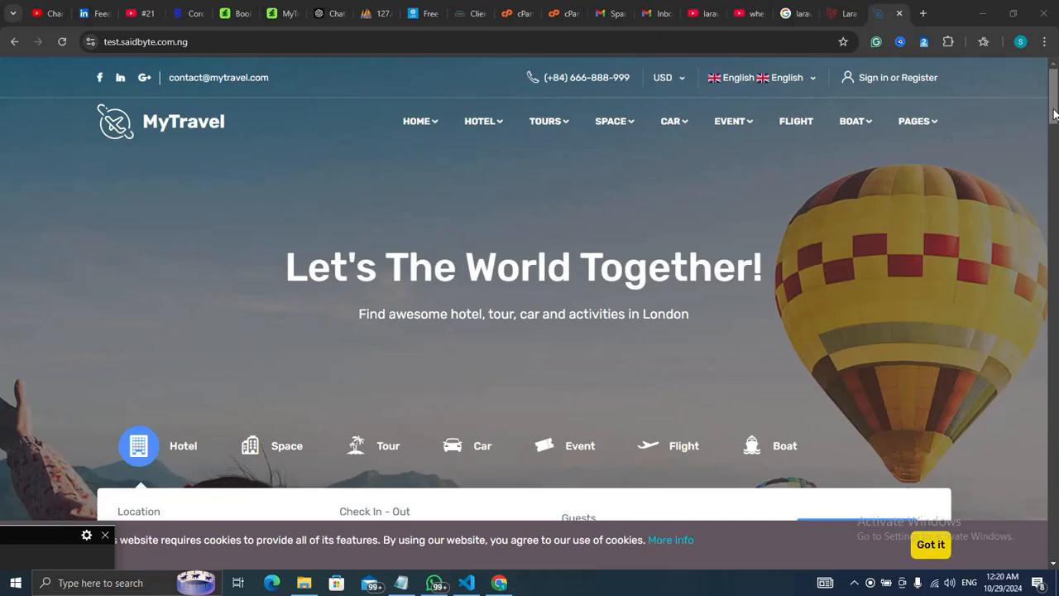
pyautogui.moveTo(1055, 113); pyautogui.dragTo(1050, 149)
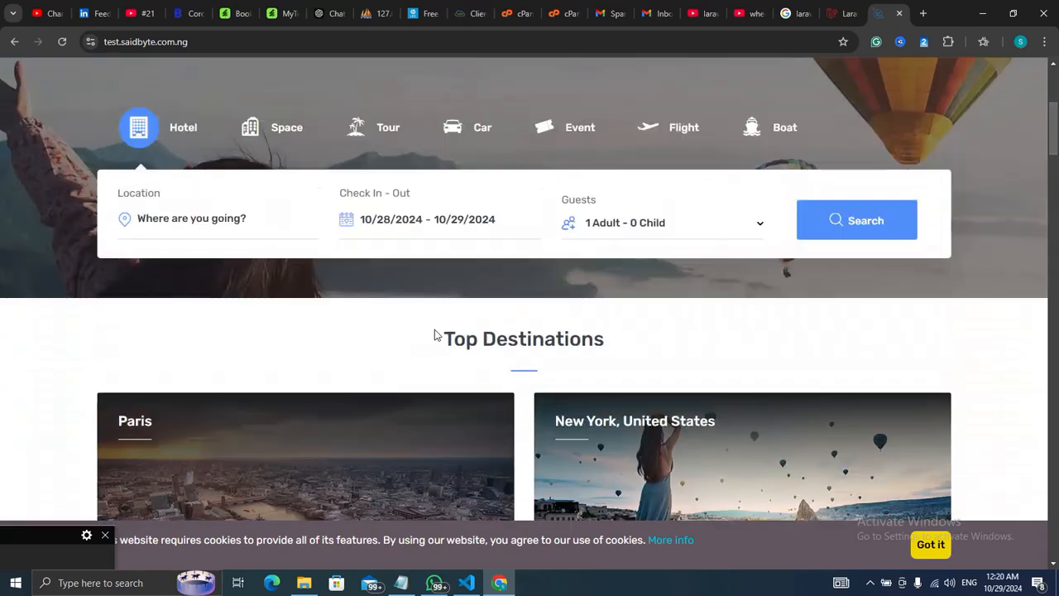
pyautogui.moveTo(36, 563)
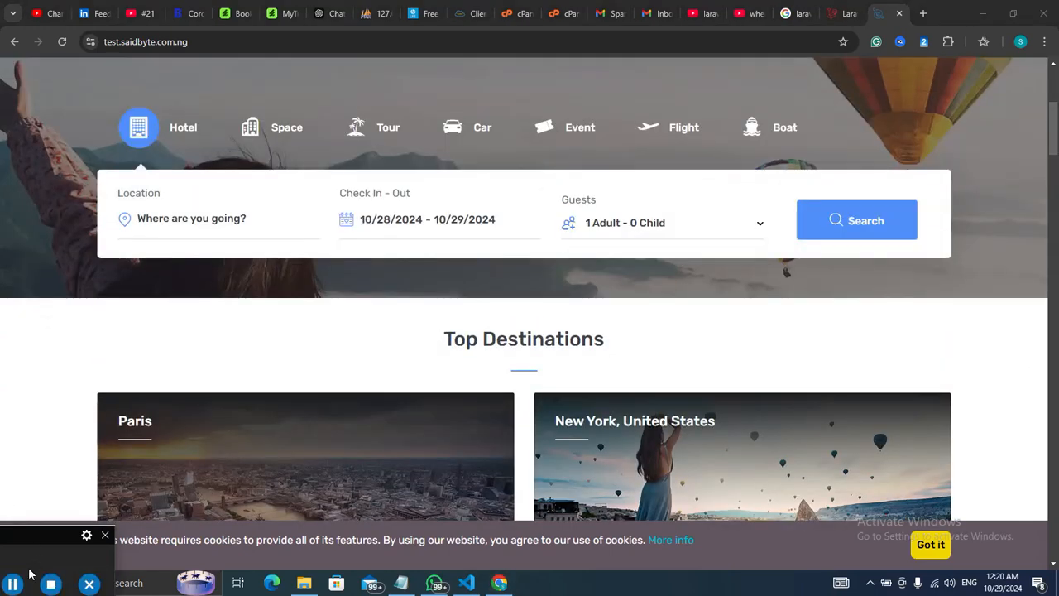